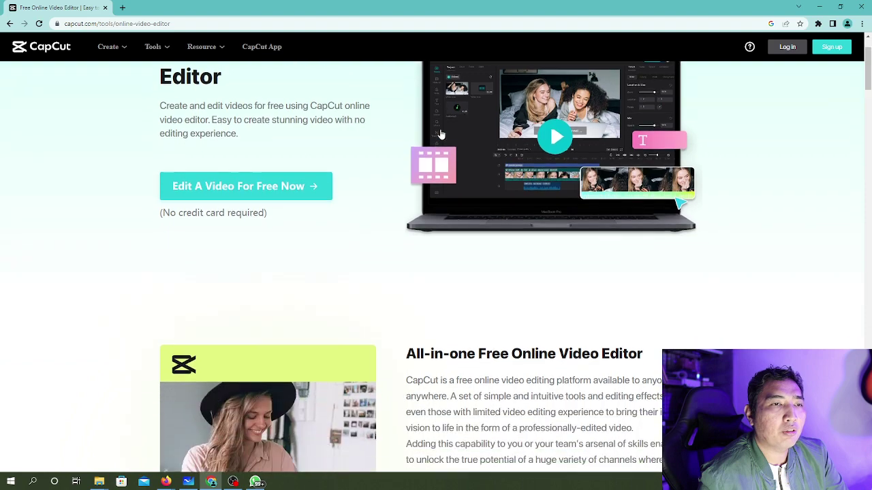
Launch the free online video editor from the CapCut page and create a project with a blank canvas
{"action": "scroll", "coordinate": [441, 135], "scroll_direction": "up", "scroll_amount": 2}
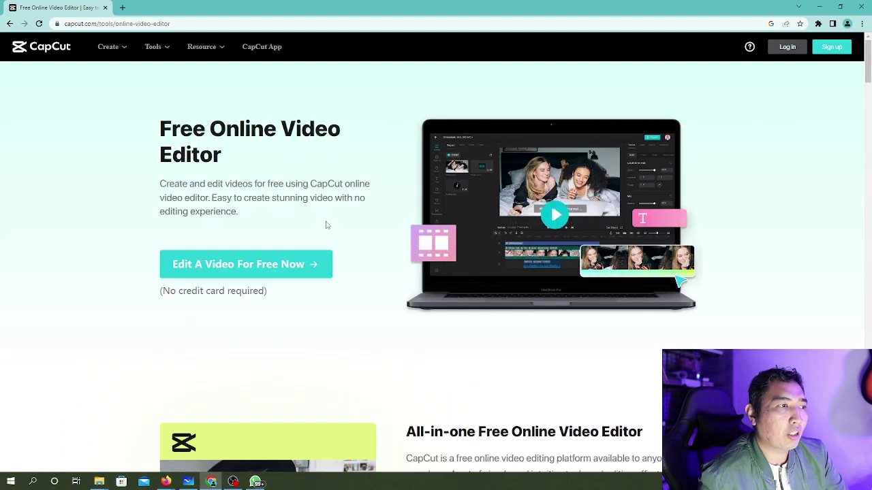
{"action": "scroll", "coordinate": [324, 225], "scroll_direction": "down", "scroll_amount": 4}
{"action": "scroll", "coordinate": [323, 225], "scroll_direction": "down", "scroll_amount": 8}
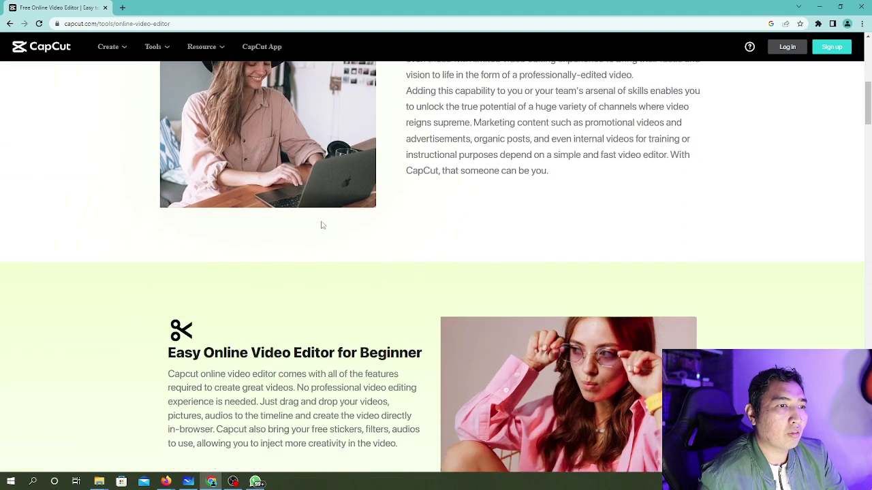
{"action": "scroll", "coordinate": [322, 225], "scroll_direction": "up", "scroll_amount": 12}
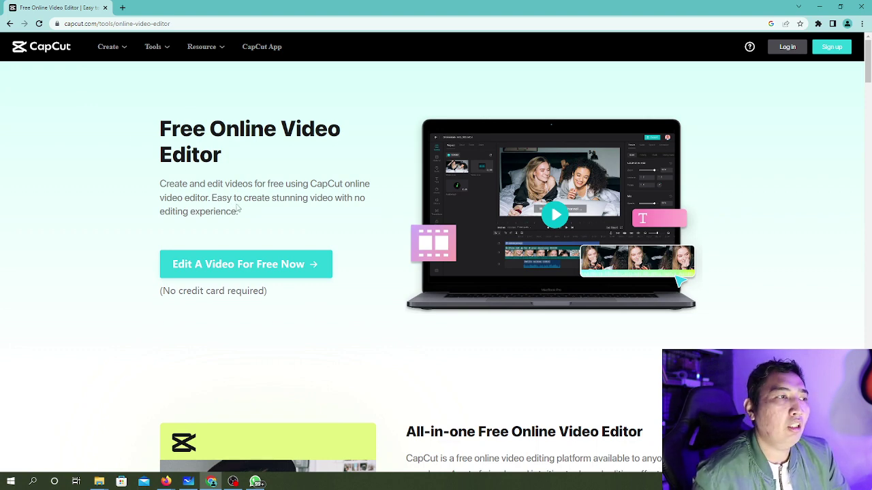
{"action": "left_click", "coordinate": [260, 266]}
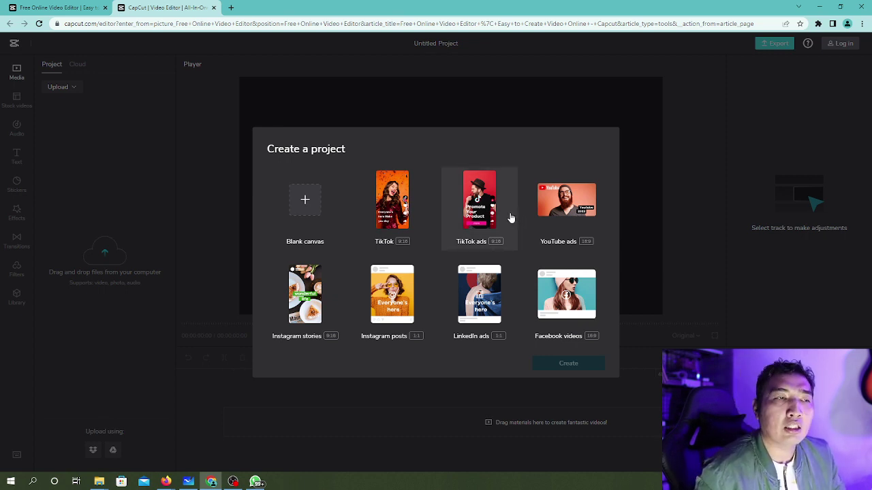
{"action": "left_click", "coordinate": [306, 202]}
{"action": "left_click", "coordinate": [567, 363]}
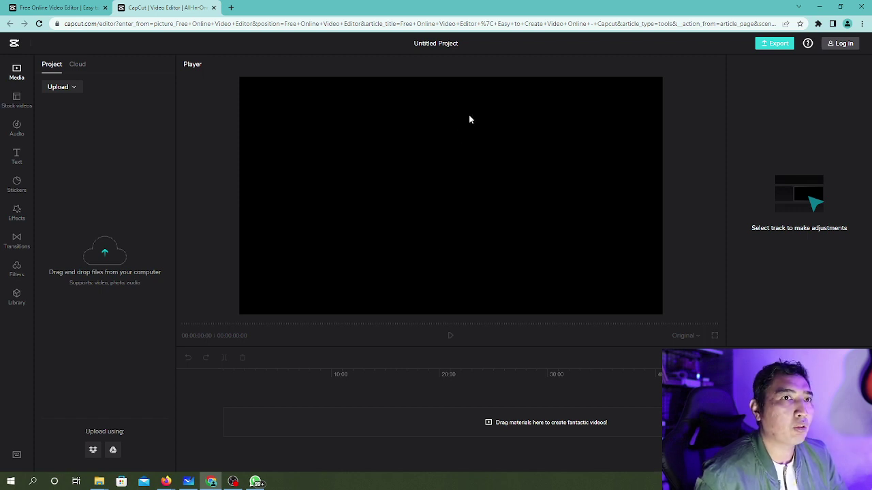
Rename the untitled project as "capcut demonstration"
{"action": "left_click", "coordinate": [436, 43]}
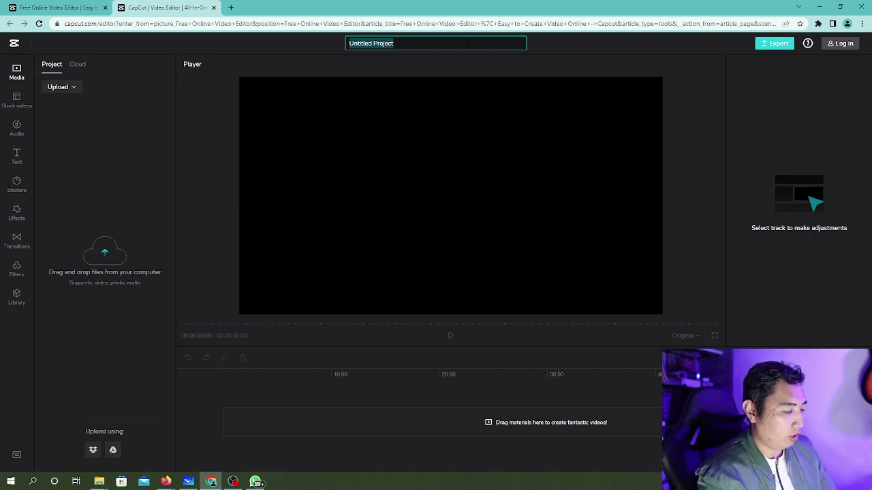
{"action": "key", "text": "BackSpace"}
{"action": "type", "text": "cap"}
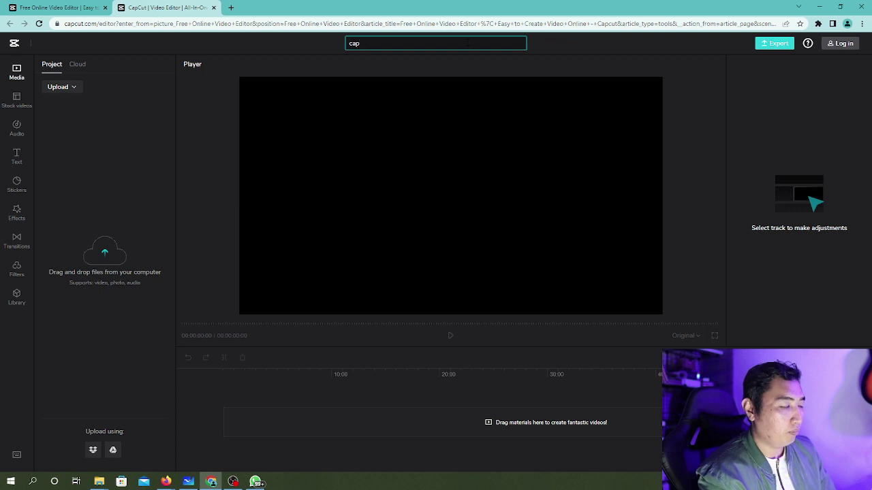
{"action": "type", "text": "cut dem"}
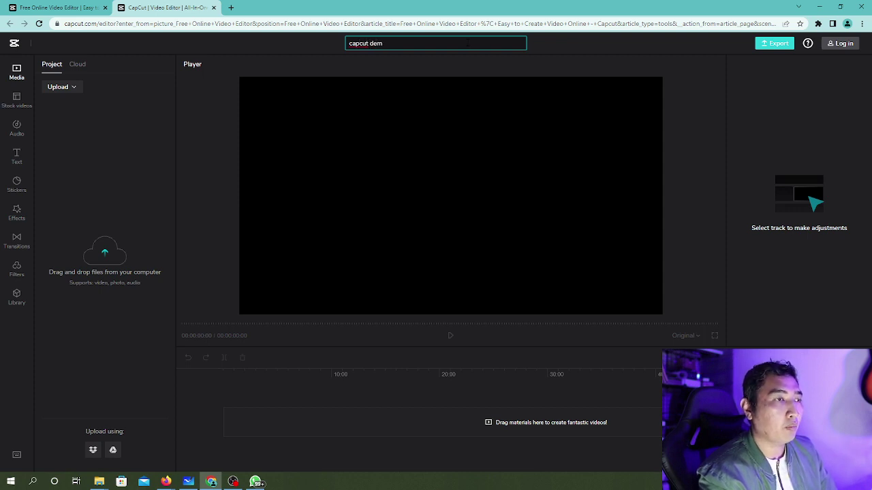
{"action": "type", "text": "onstration"}
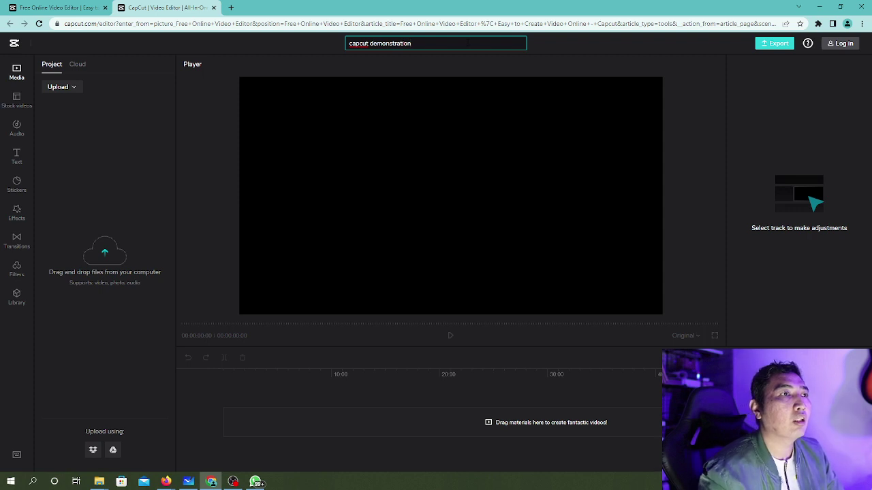
{"action": "left_click", "coordinate": [195, 119]}
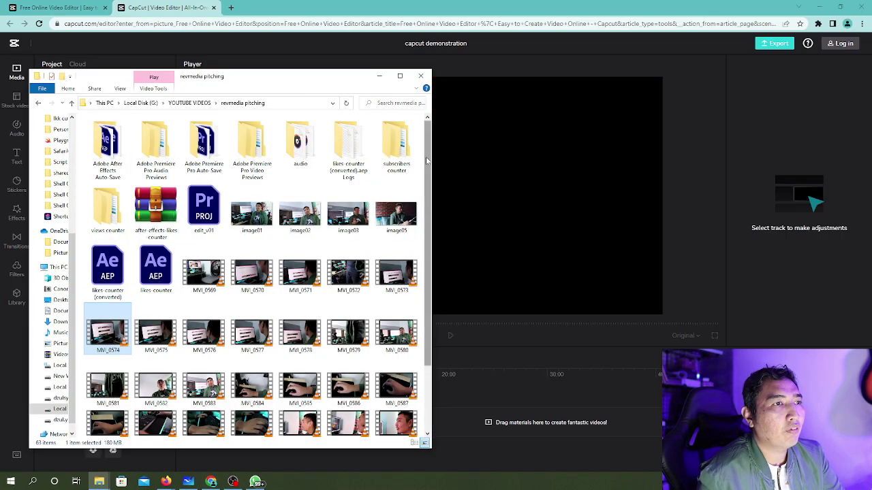
Upload the video MVI_0574 from the "revmedia pitching" folder into the project's media
{"action": "left_click_drag", "start_coordinate": [429, 160], "coordinate": [431, 227]}
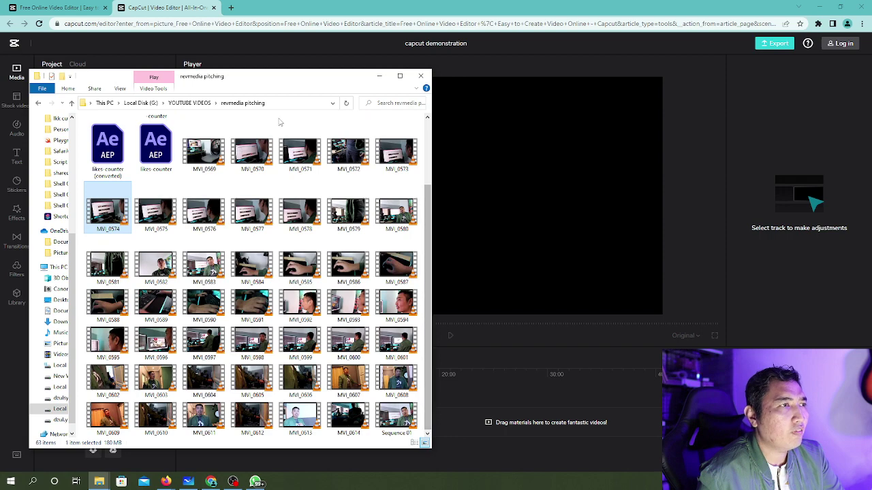
{"action": "left_click_drag", "start_coordinate": [279, 69], "coordinate": [497, 70]}
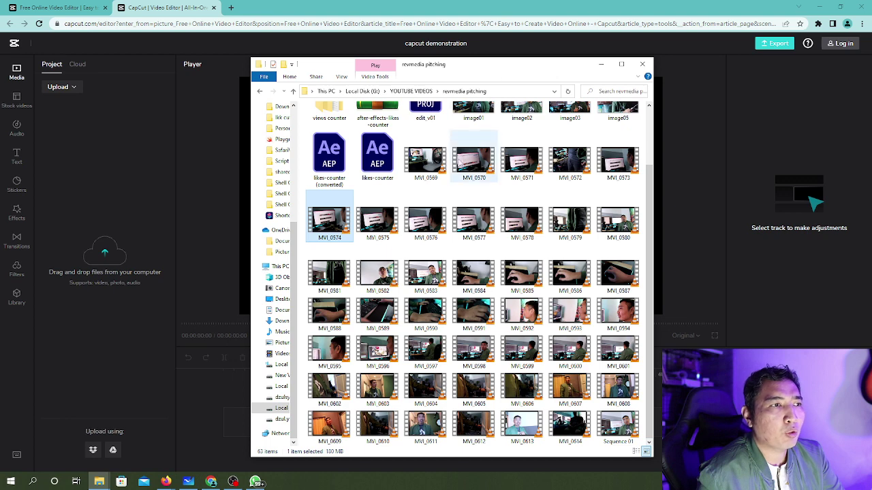
{"action": "left_click_drag", "start_coordinate": [342, 213], "coordinate": [338, 215]}
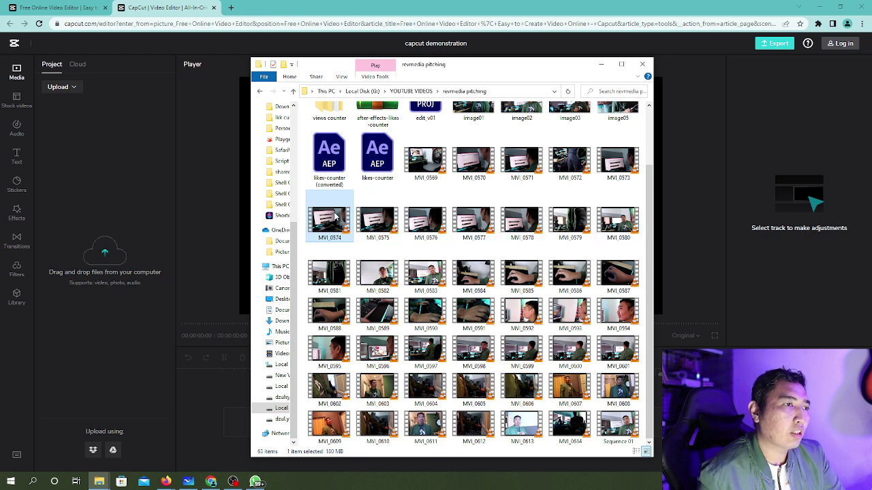
{"action": "left_click_drag", "start_coordinate": [333, 215], "coordinate": [103, 228]}
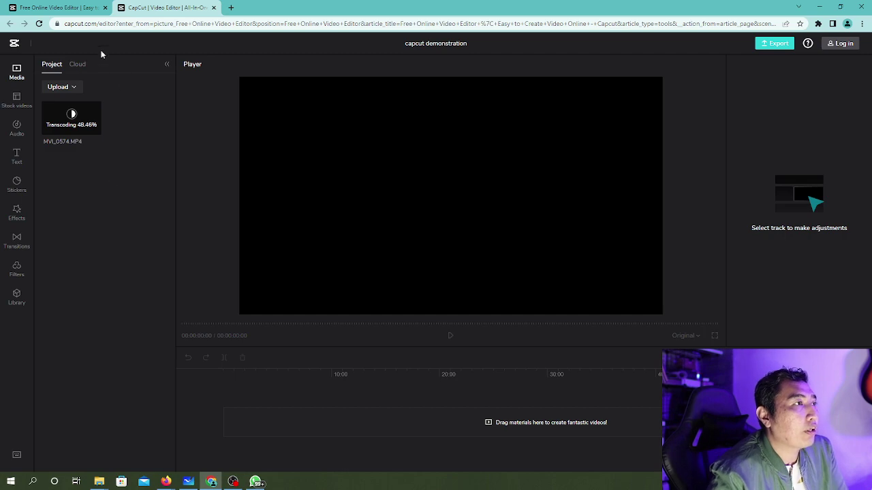
Return to the Google results for capcut in the other browser tab and open the CapCut home page
{"action": "left_click", "coordinate": [55, 10]}
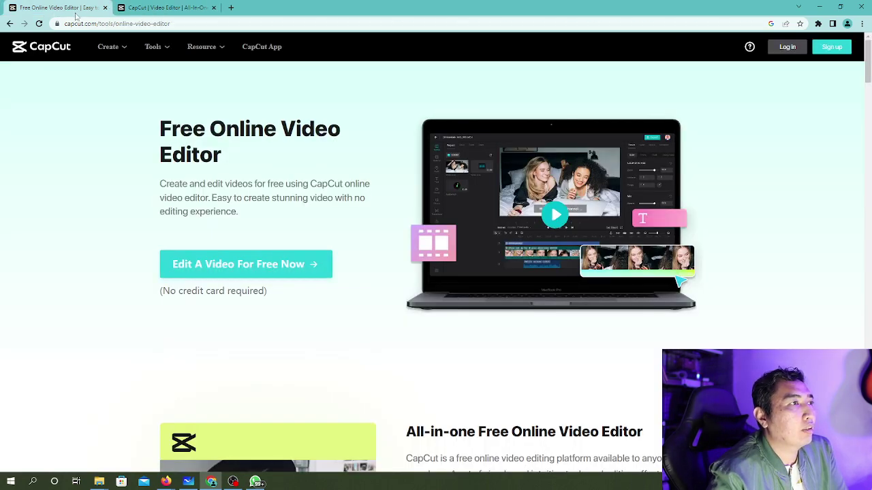
{"action": "left_click", "coordinate": [10, 24]}
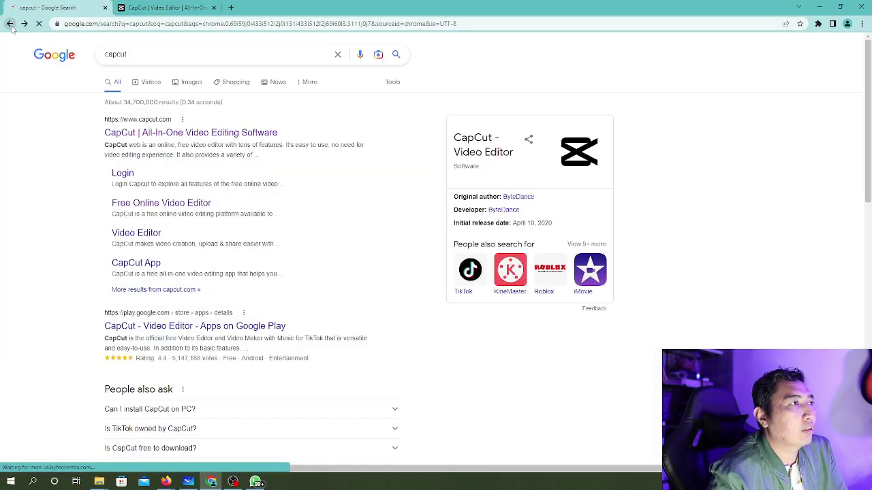
{"action": "left_click", "coordinate": [168, 133]}
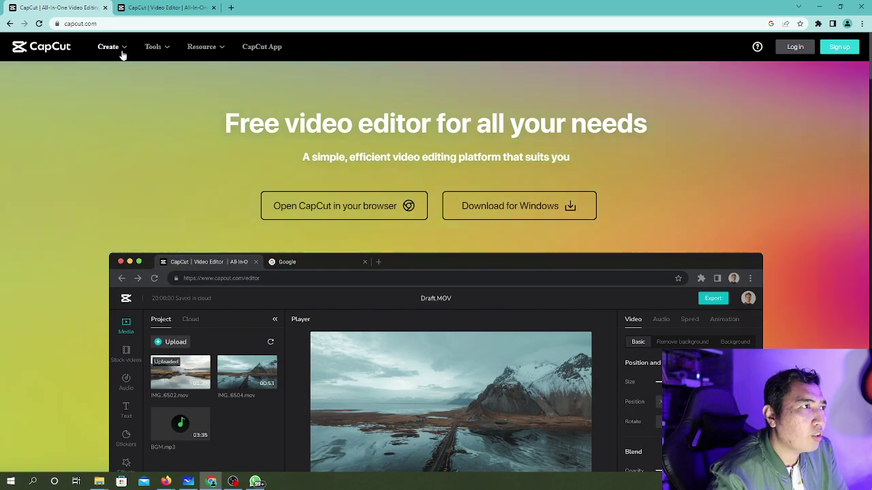
Look through the CapCut home page's download options, feature sections and footer, and view the Resource topics
{"action": "mouse_move", "coordinate": [116, 49]}
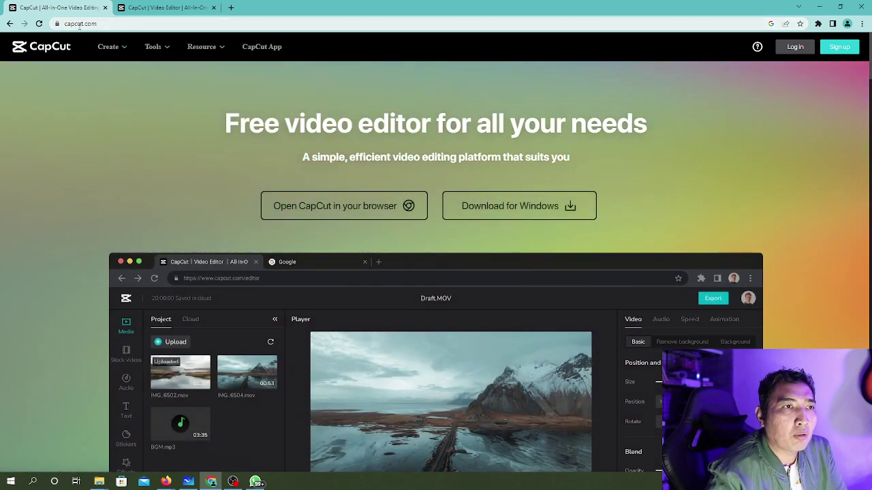
{"action": "mouse_move", "coordinate": [153, 46]}
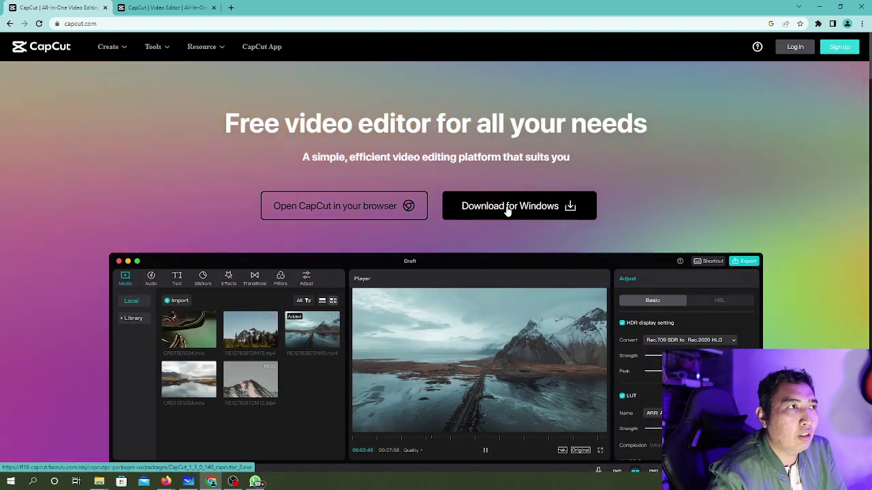
{"action": "scroll", "coordinate": [506, 212], "scroll_direction": "down", "scroll_amount": 3}
{"action": "scroll", "coordinate": [506, 212], "scroll_direction": "down", "scroll_amount": 9}
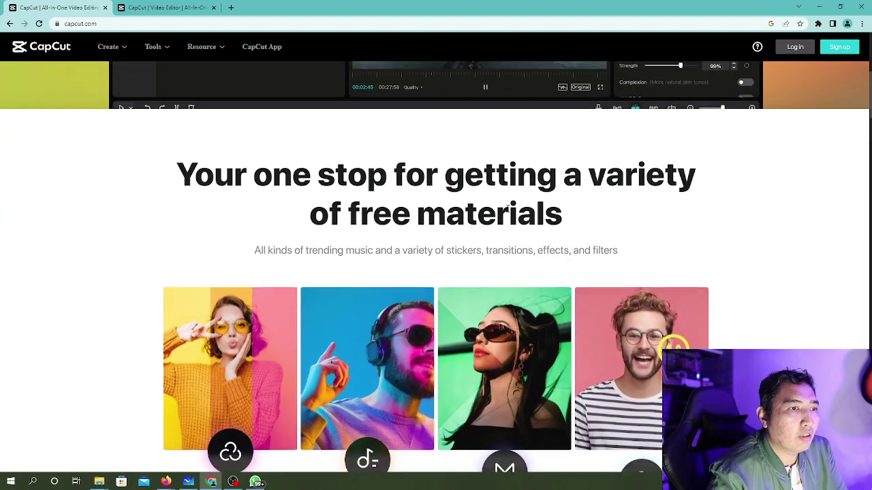
{"action": "scroll", "coordinate": [507, 213], "scroll_direction": "down", "scroll_amount": 15}
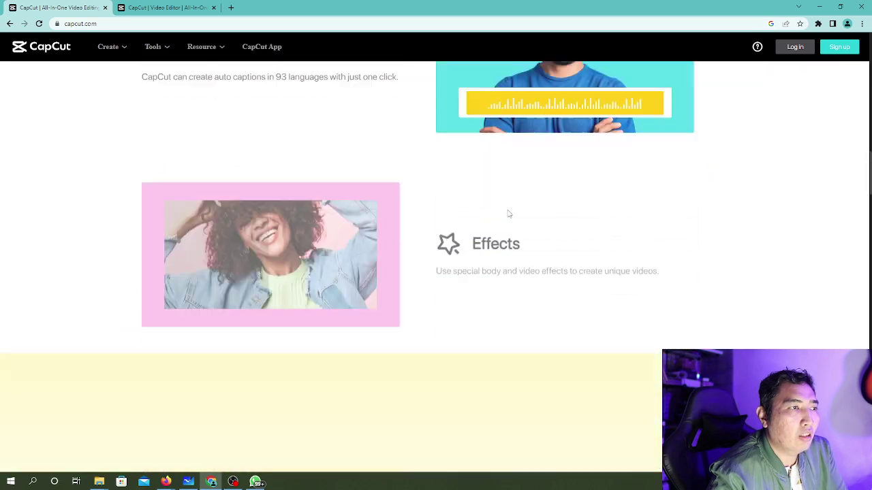
{"action": "scroll", "coordinate": [507, 213], "scroll_direction": "down", "scroll_amount": 12}
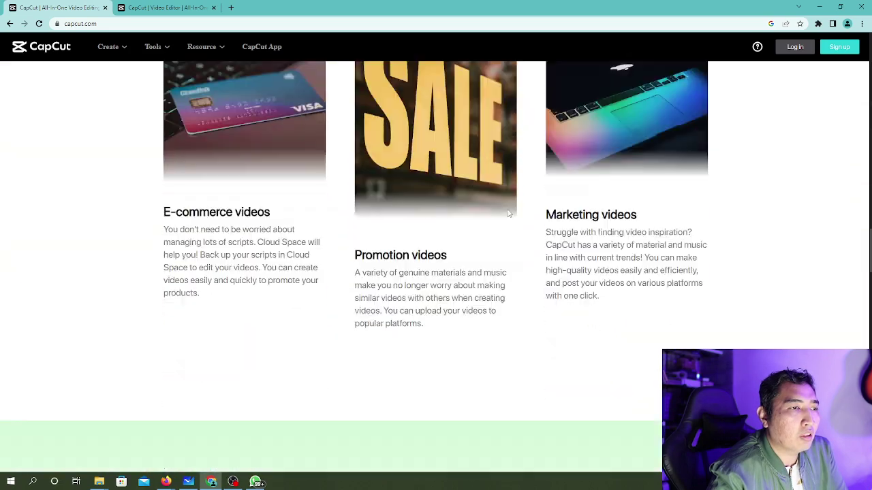
{"action": "scroll", "coordinate": [507, 213], "scroll_direction": "down", "scroll_amount": 9}
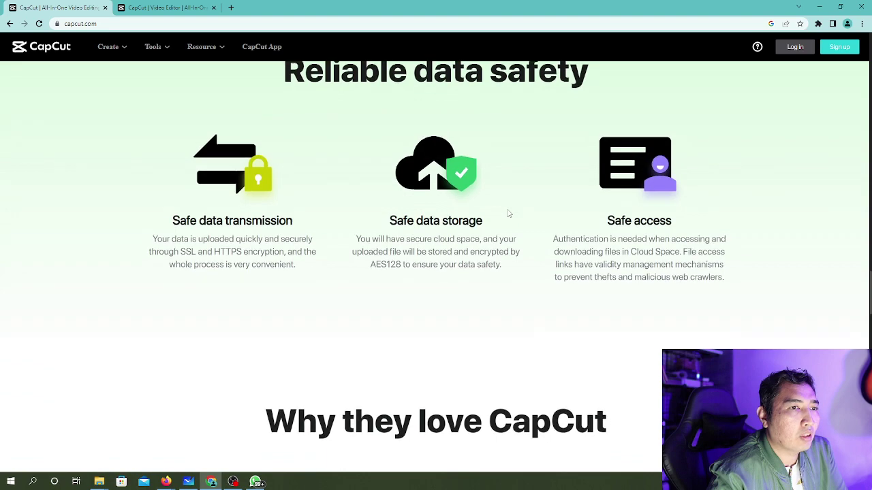
{"action": "scroll", "coordinate": [507, 211], "scroll_direction": "down", "scroll_amount": 10}
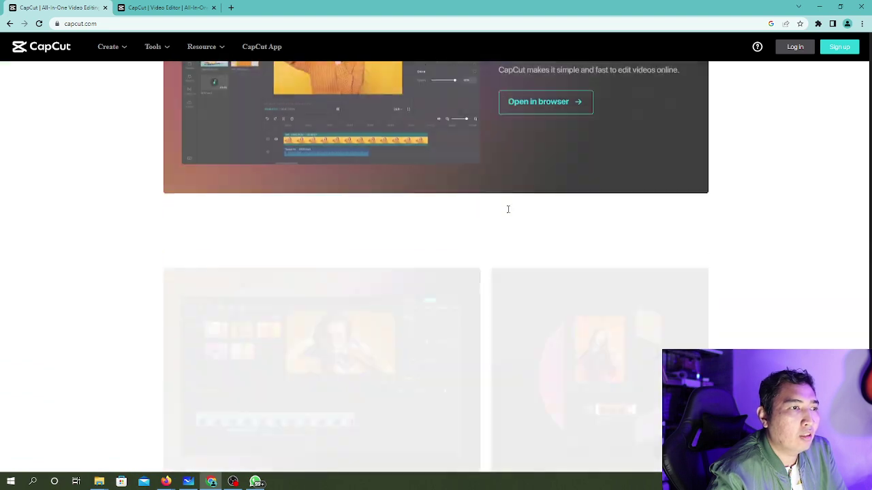
{"action": "scroll", "coordinate": [507, 213], "scroll_direction": "down", "scroll_amount": 4}
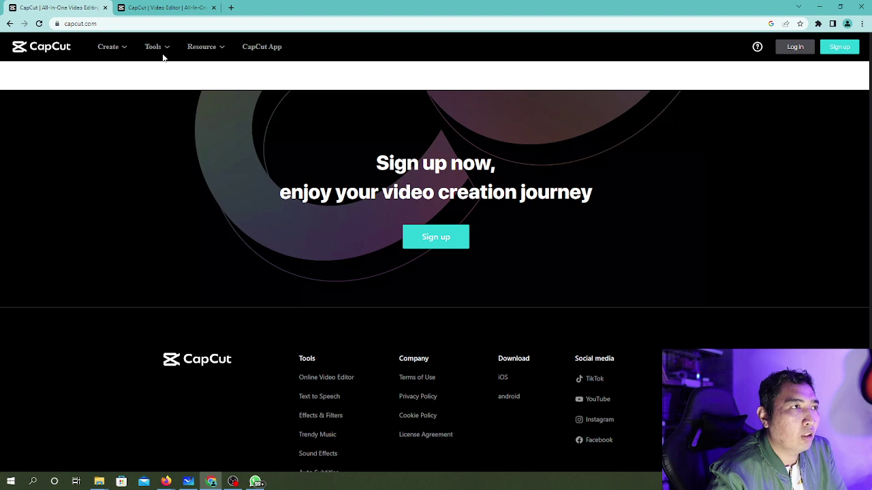
{"action": "mouse_move", "coordinate": [201, 47]}
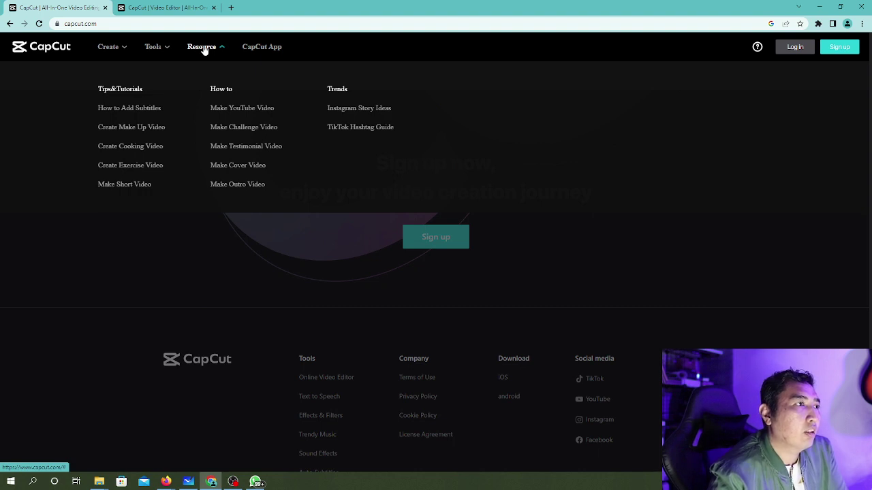
Open the CapCut App page and look through its mobile editing features, filters and music sections
{"action": "left_click", "coordinate": [261, 47]}
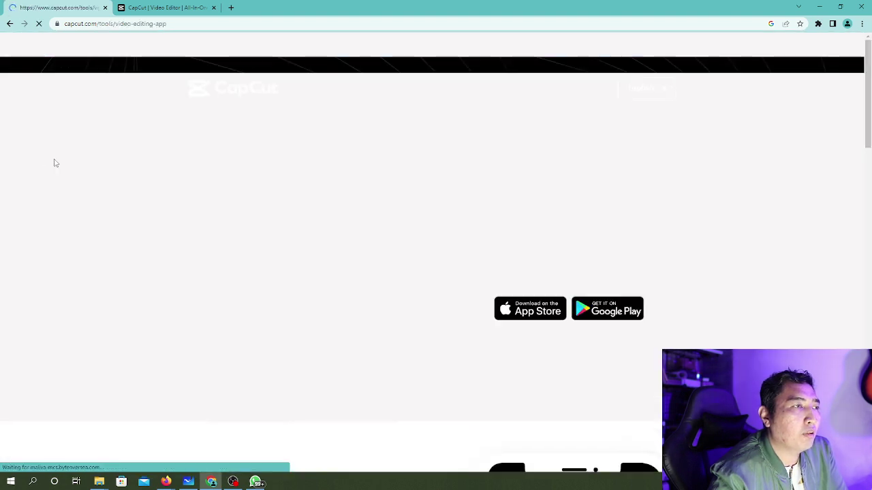
{"action": "scroll", "coordinate": [323, 212], "scroll_direction": "down", "scroll_amount": 5}
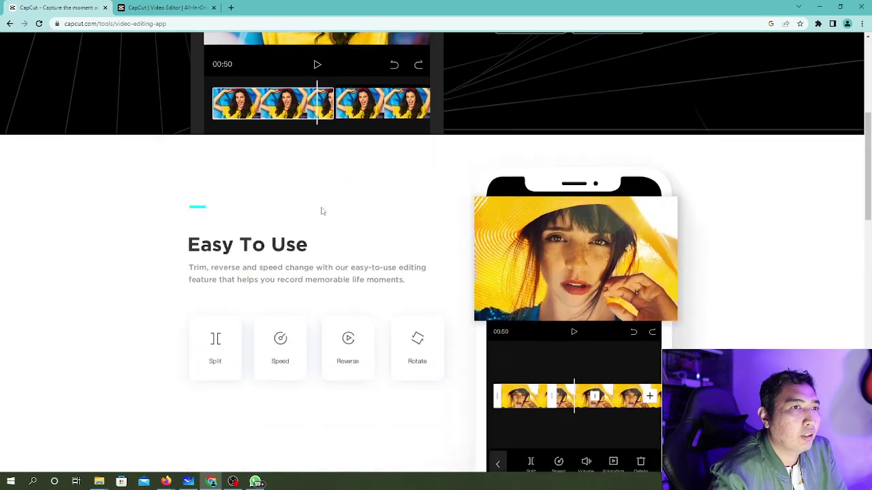
{"action": "scroll", "coordinate": [323, 212], "scroll_direction": "down", "scroll_amount": 8}
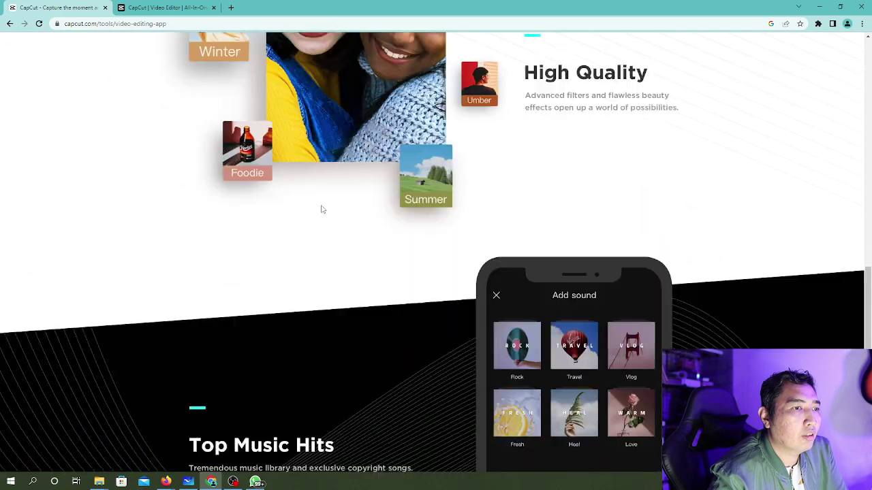
{"action": "scroll", "coordinate": [323, 210], "scroll_direction": "down", "scroll_amount": 5}
{"action": "scroll", "coordinate": [323, 210], "scroll_direction": "up", "scroll_amount": 6}
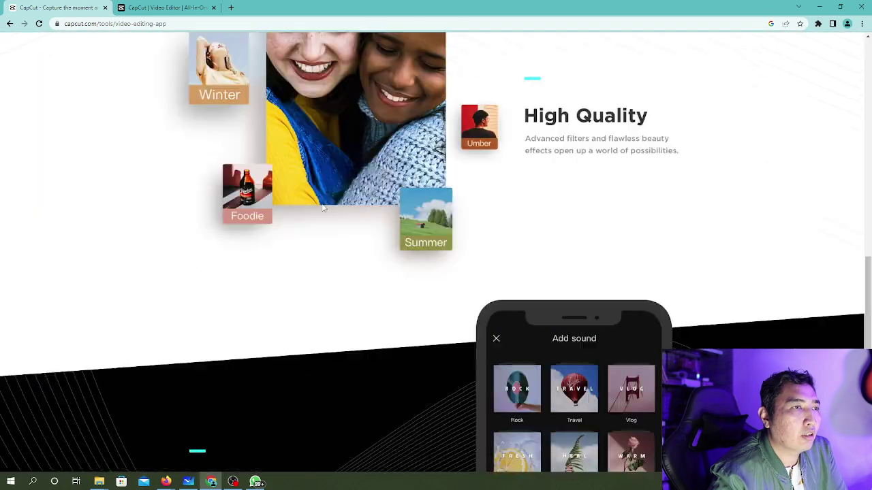
{"action": "scroll", "coordinate": [323, 208], "scroll_direction": "up", "scroll_amount": 8}
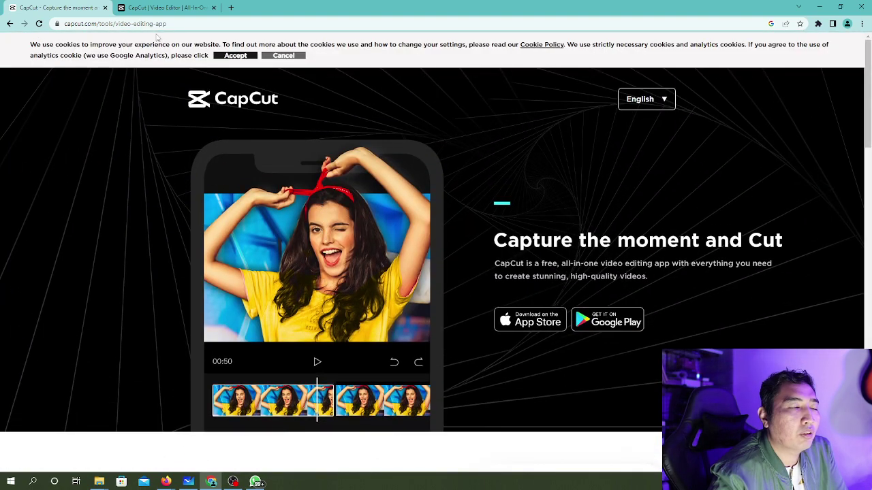
Return to the editor project, place MVI_0574.MP4 at the start of the timeline and play the clip
{"action": "left_click", "coordinate": [167, 8]}
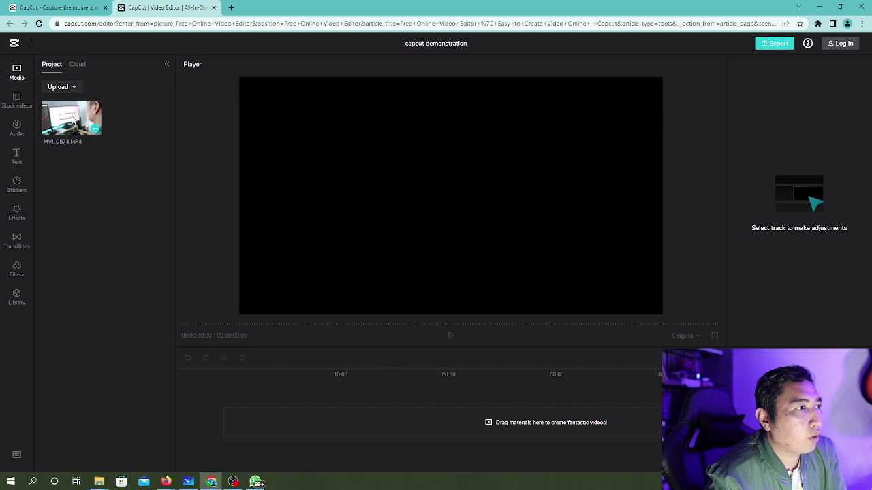
{"action": "left_click_drag", "start_coordinate": [66, 124], "coordinate": [227, 389]}
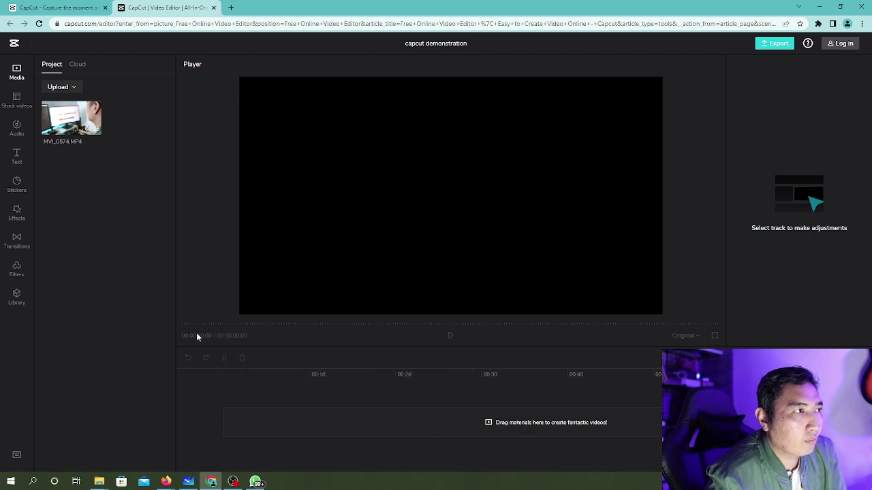
{"action": "left_click_drag", "start_coordinate": [75, 122], "coordinate": [222, 431]}
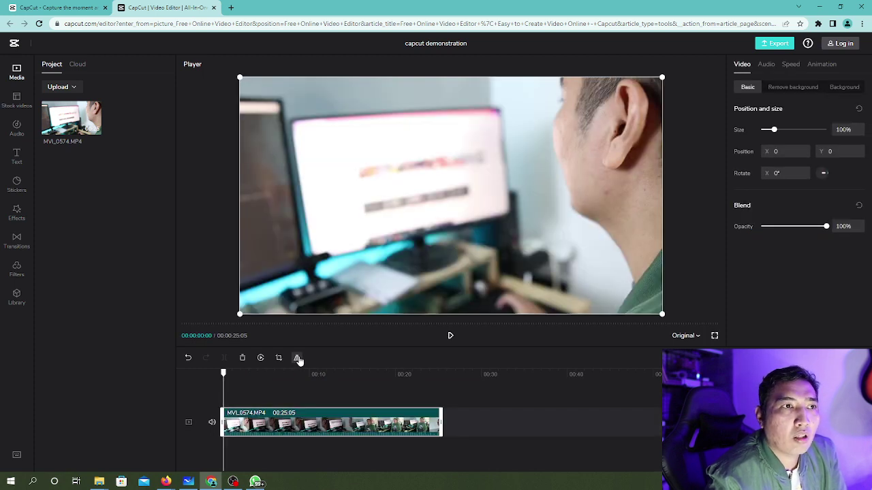
{"action": "left_click", "coordinate": [451, 337]}
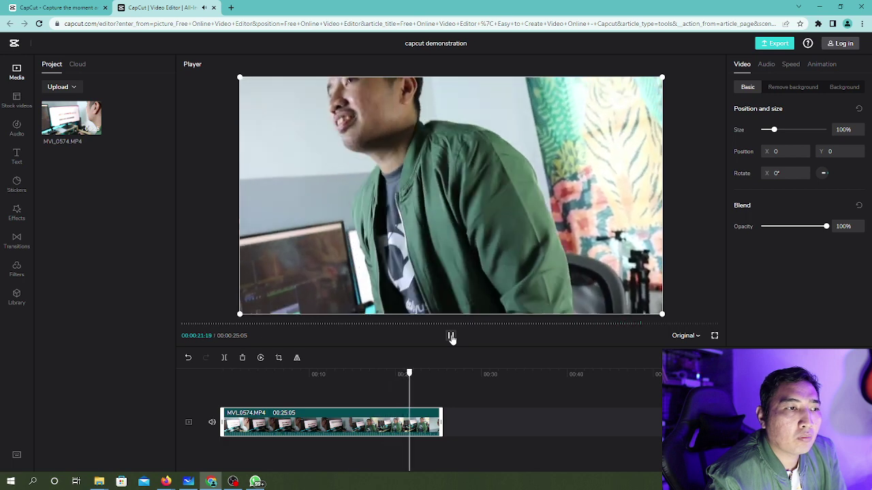
Pause the playback and look at the actions available for the MVI_0574.MP4 clip on the timeline
{"action": "left_click", "coordinate": [451, 336]}
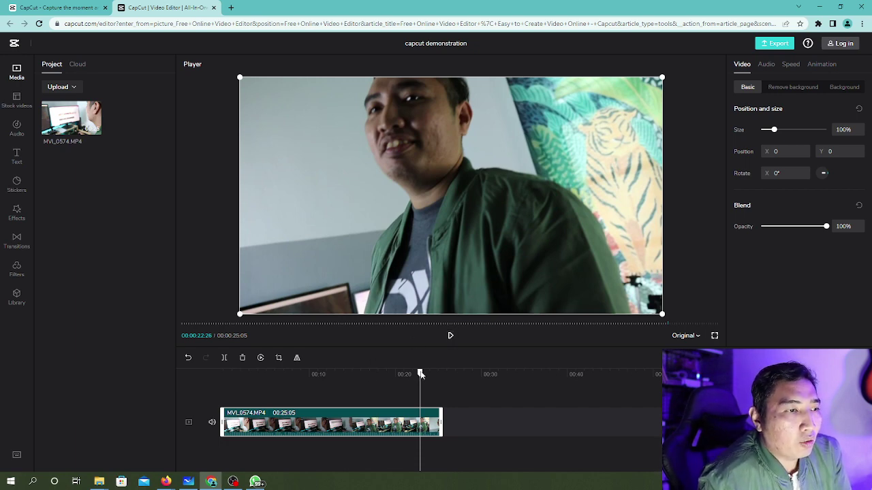
{"action": "left_click_drag", "start_coordinate": [420, 374], "coordinate": [261, 375]}
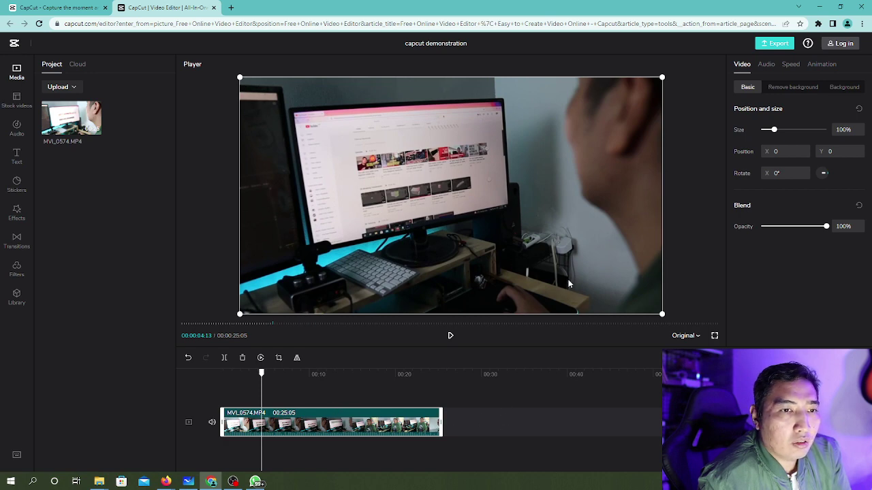
{"action": "left_click", "coordinate": [573, 374]}
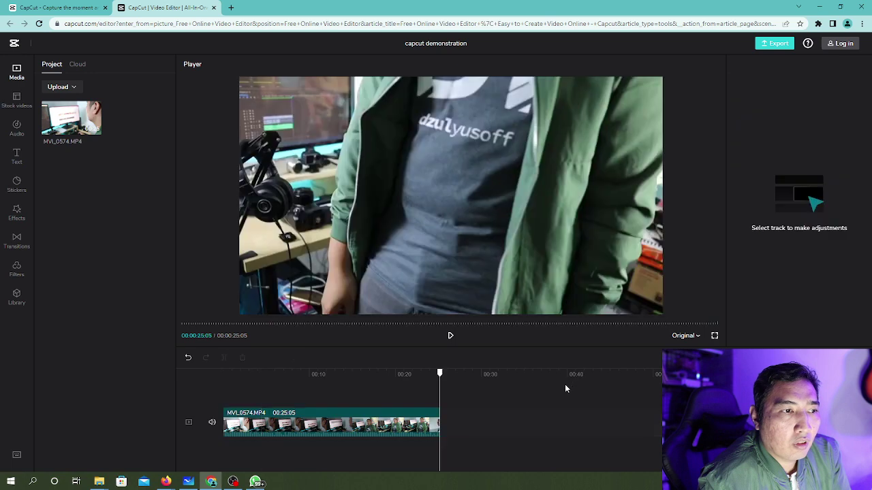
{"action": "left_click", "coordinate": [393, 422]}
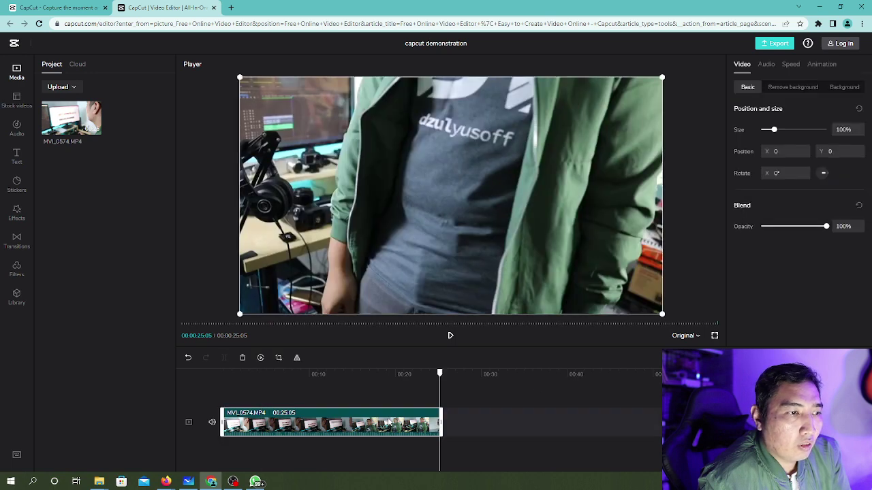
{"action": "right_click", "coordinate": [314, 430]}
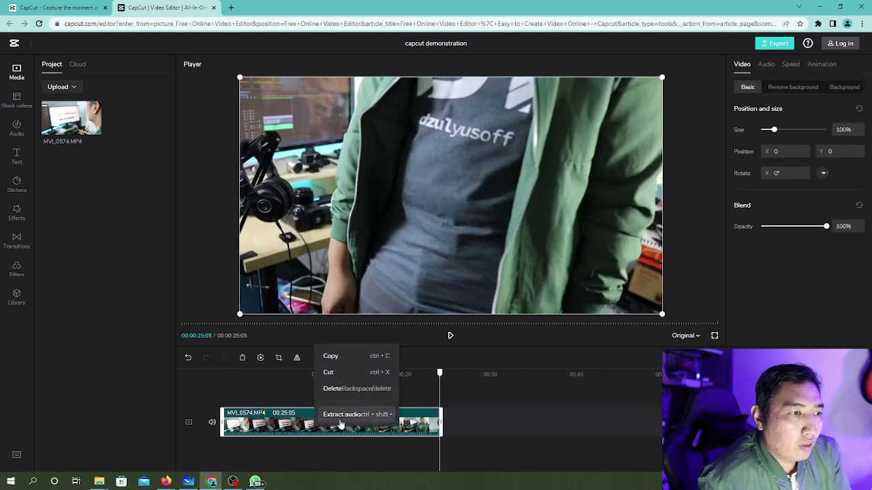
{"action": "left_click", "coordinate": [286, 422]}
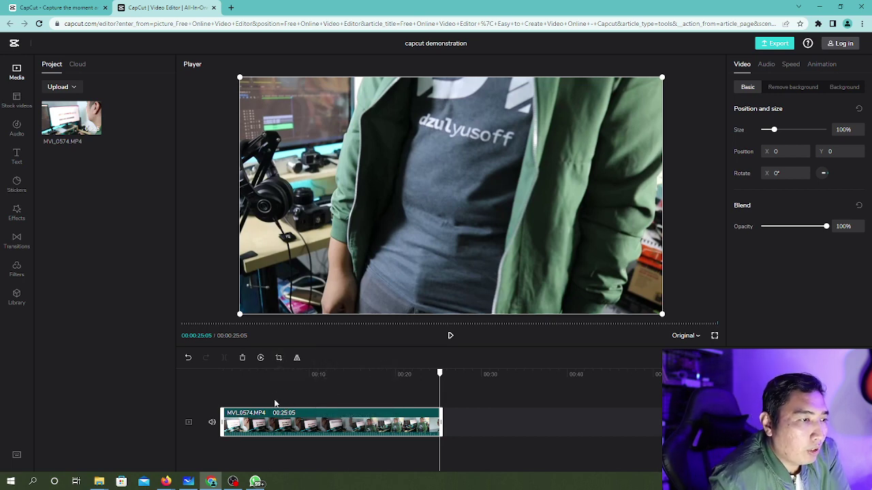
Split MVI_0574.MP4 at 00:00:13:05, just before the man starts speaking to the camera, and delete the first part
{"action": "left_click_drag", "start_coordinate": [439, 375], "coordinate": [235, 382]}
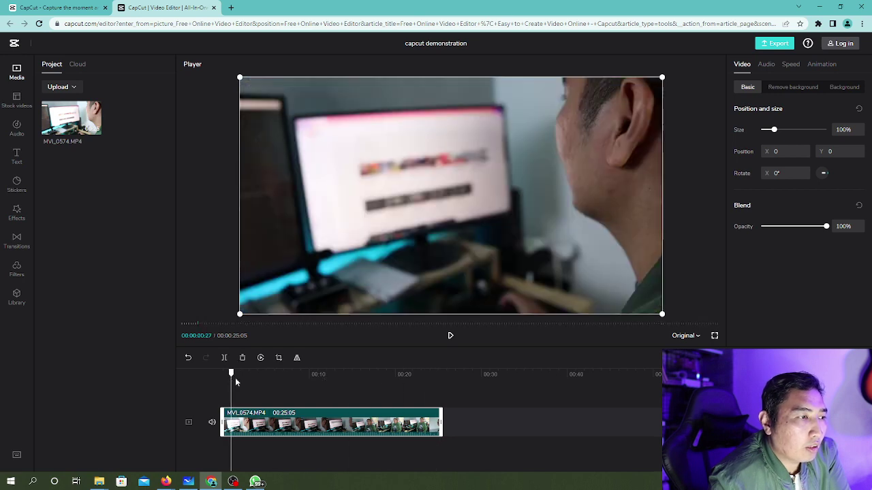
{"action": "left_click", "coordinate": [451, 336]}
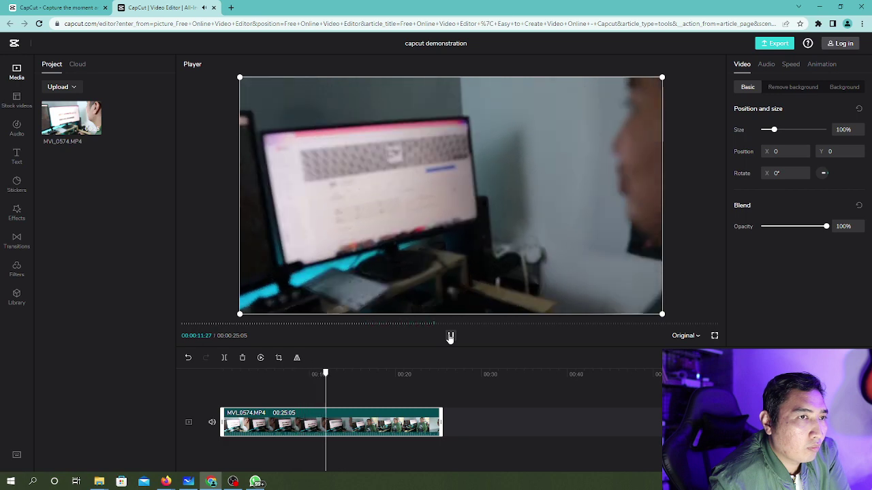
{"action": "left_click", "coordinate": [449, 338]}
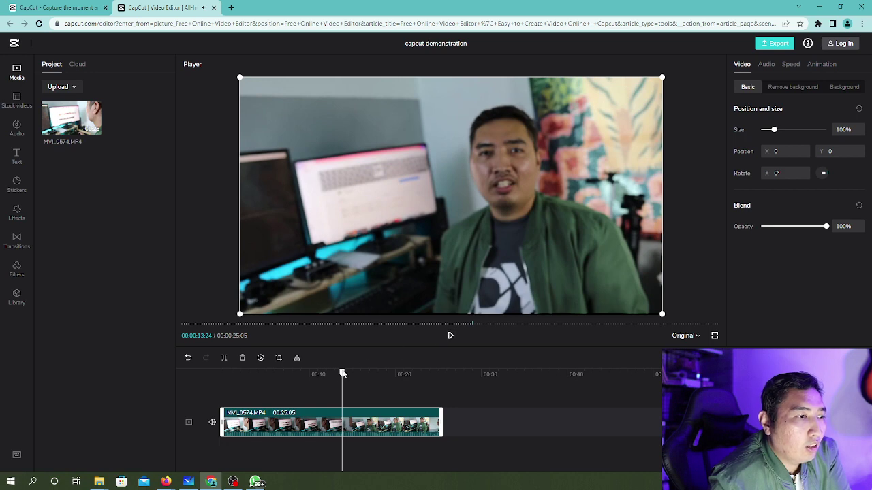
{"action": "left_click_drag", "start_coordinate": [343, 374], "coordinate": [338, 377]}
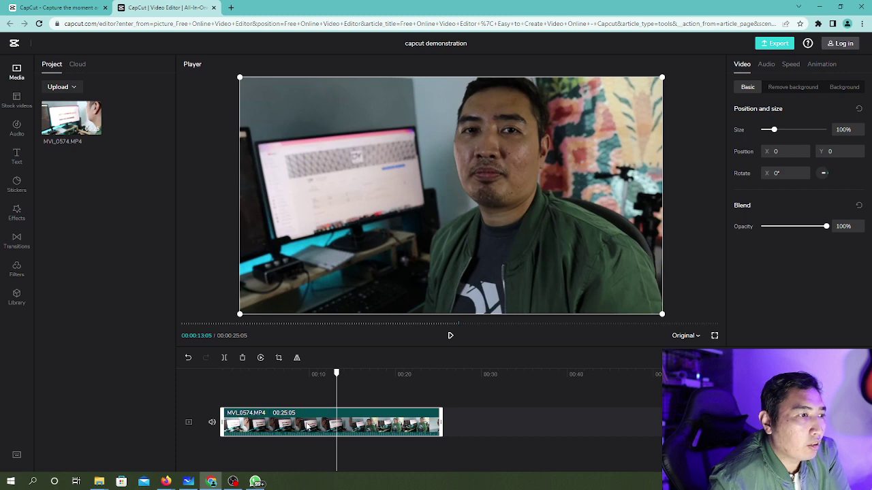
{"action": "left_click", "coordinate": [224, 359]}
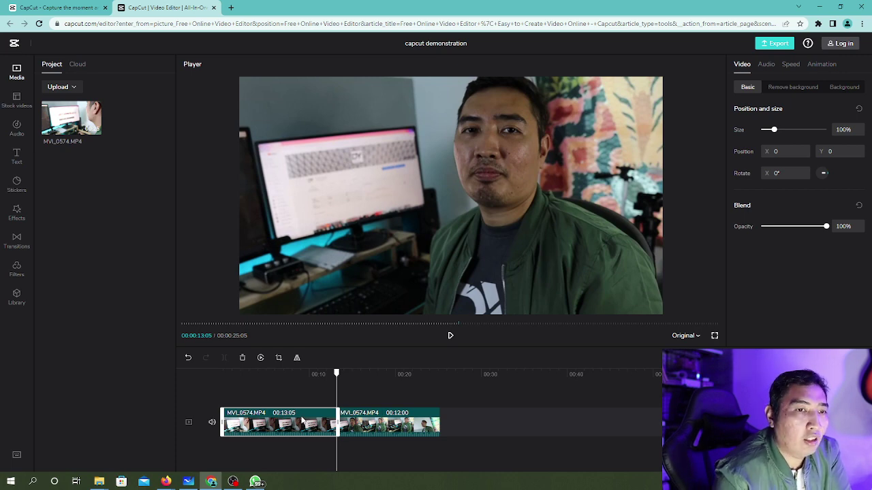
{"action": "key", "text": "Delete"}
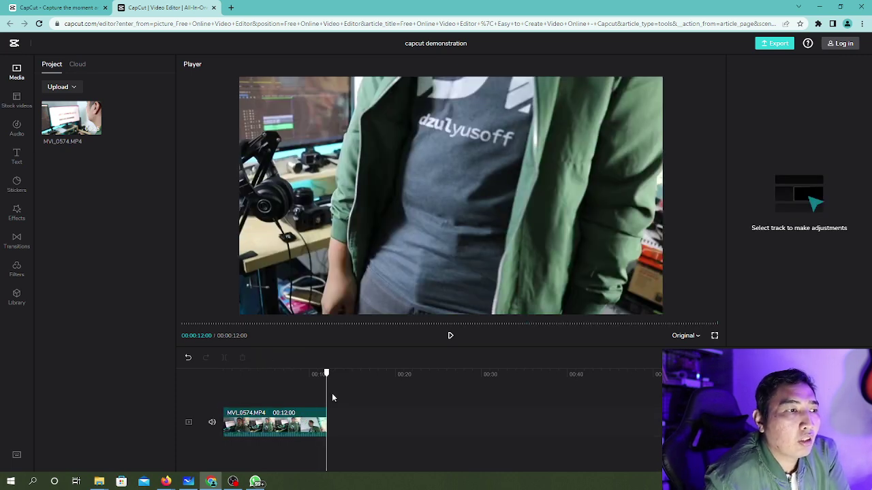
Play the end of the remaining clip, split it at 00:00:10:04 and delete the short trailing part
{"action": "left_click", "coordinate": [324, 376]}
{"action": "left_click_drag", "start_coordinate": [324, 376], "coordinate": [297, 376]}
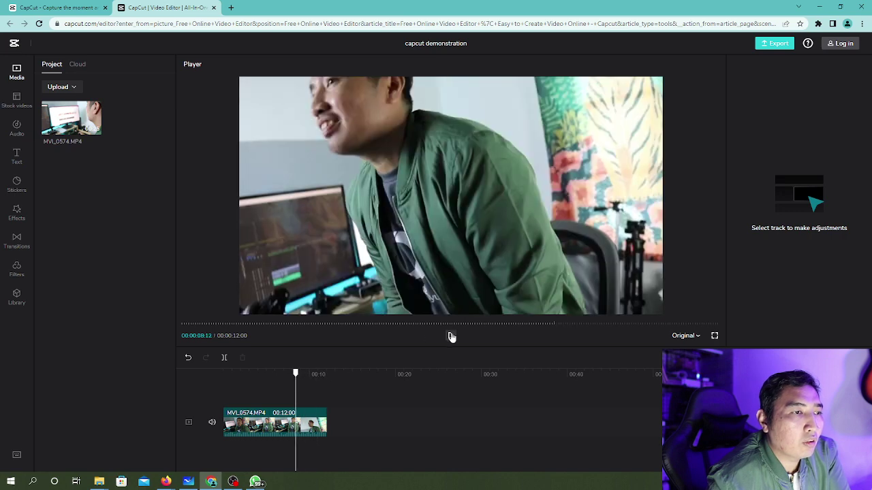
{"action": "left_click_drag", "start_coordinate": [296, 376], "coordinate": [282, 375]}
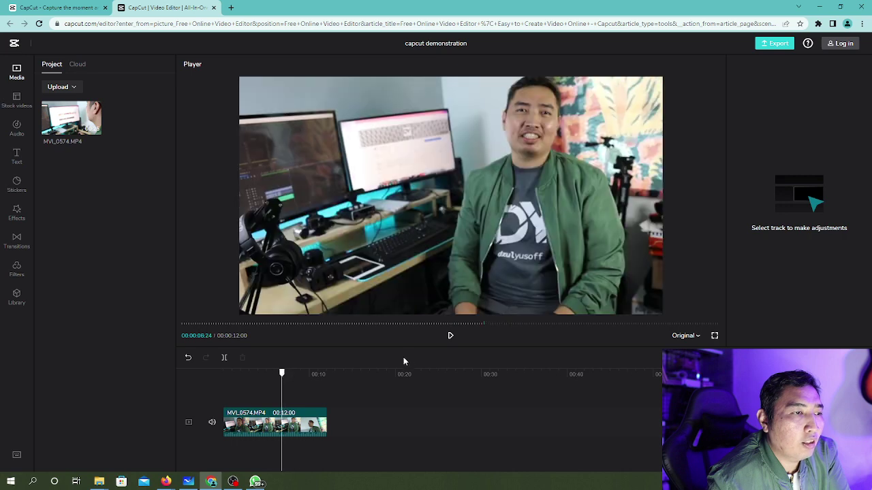
{"action": "left_click", "coordinate": [451, 335]}
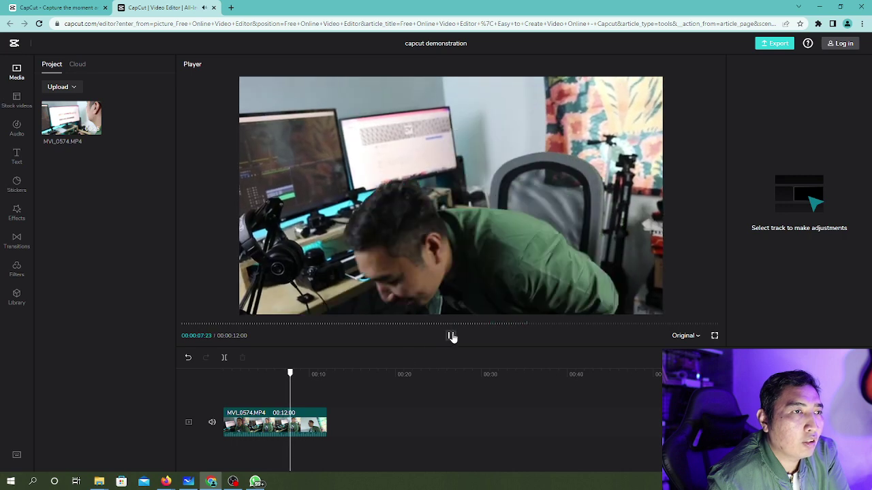
{"action": "left_click", "coordinate": [450, 336]}
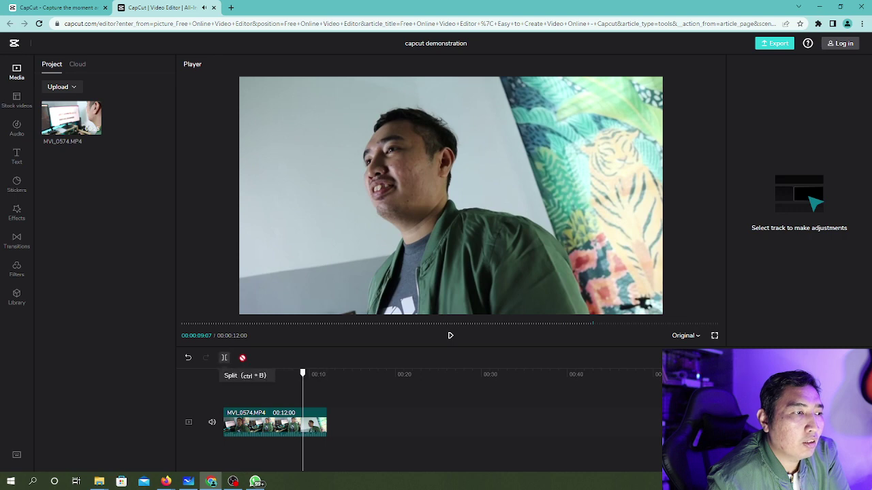
{"action": "left_click", "coordinate": [451, 336]}
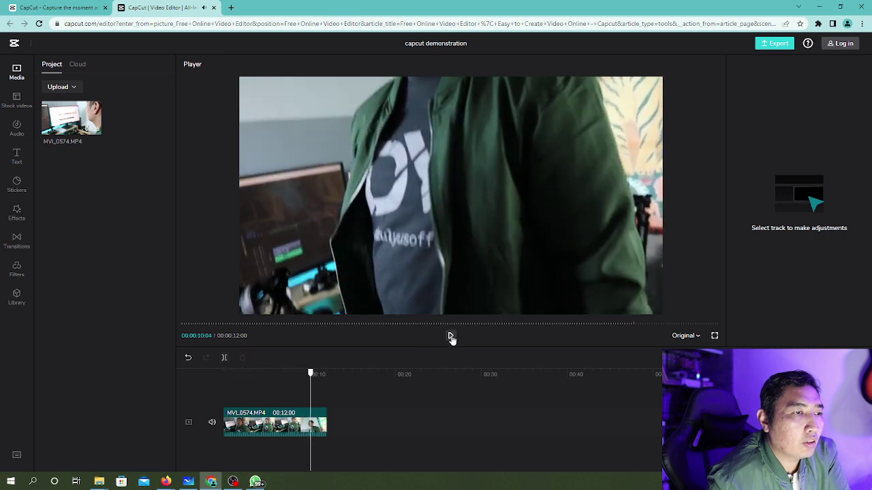
{"action": "left_click", "coordinate": [451, 336]}
{"action": "left_click", "coordinate": [223, 358]}
{"action": "left_click", "coordinate": [318, 420]}
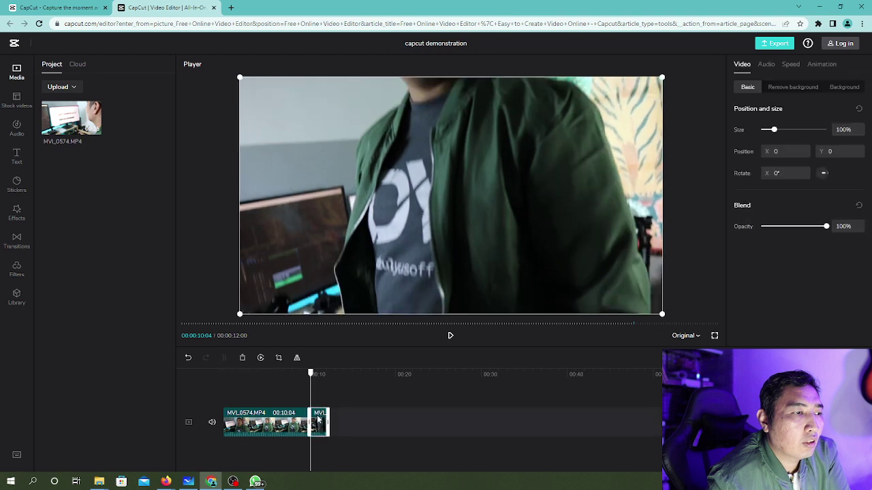
{"action": "key", "text": "Delete"}
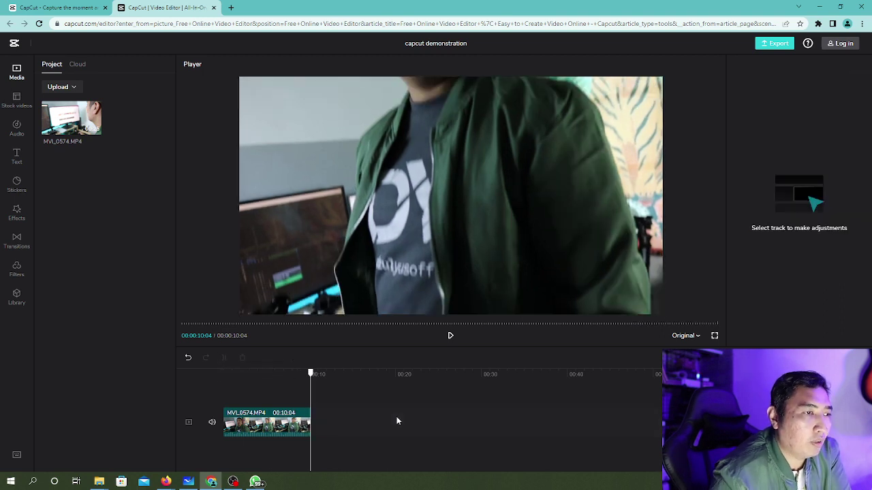
Add the horizontal "The End" animation from the stock videos to the timeline and place it after MVI_0574.MP4
{"action": "left_click_drag", "start_coordinate": [311, 372], "coordinate": [225, 378]}
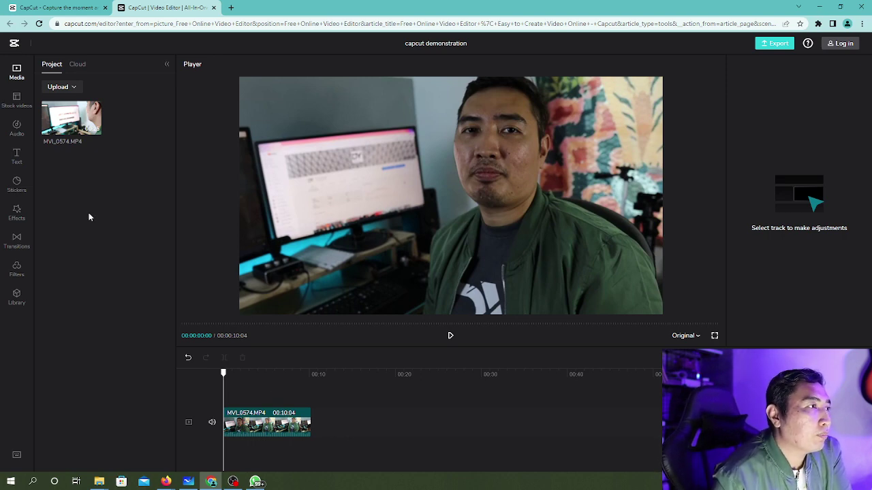
{"action": "mouse_move", "coordinate": [46, 117]}
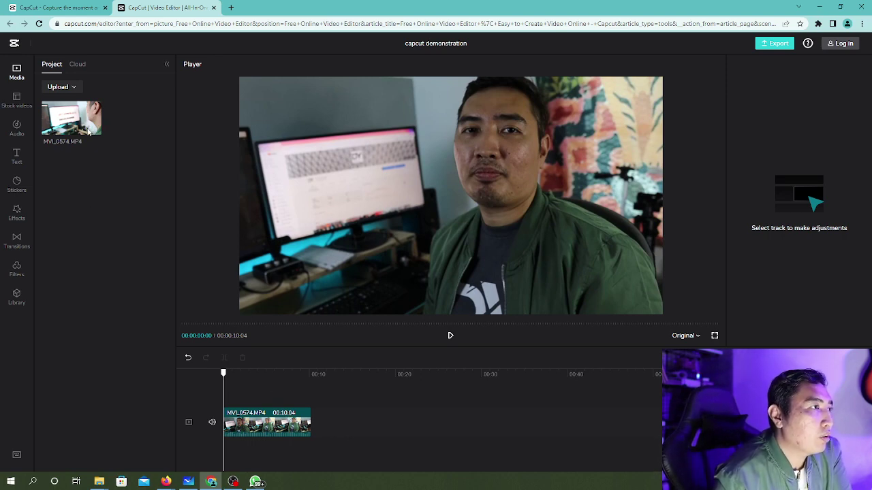
{"action": "left_click", "coordinate": [17, 102]}
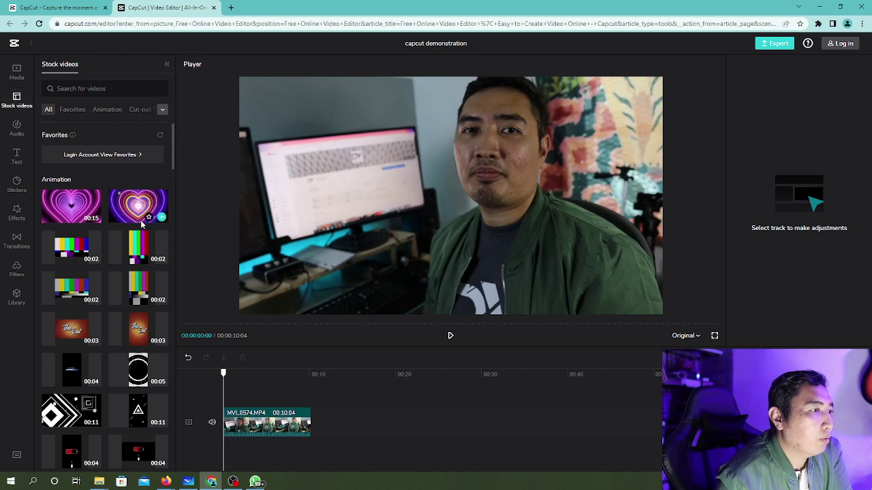
{"action": "scroll", "coordinate": [139, 227], "scroll_direction": "down", "scroll_amount": 3}
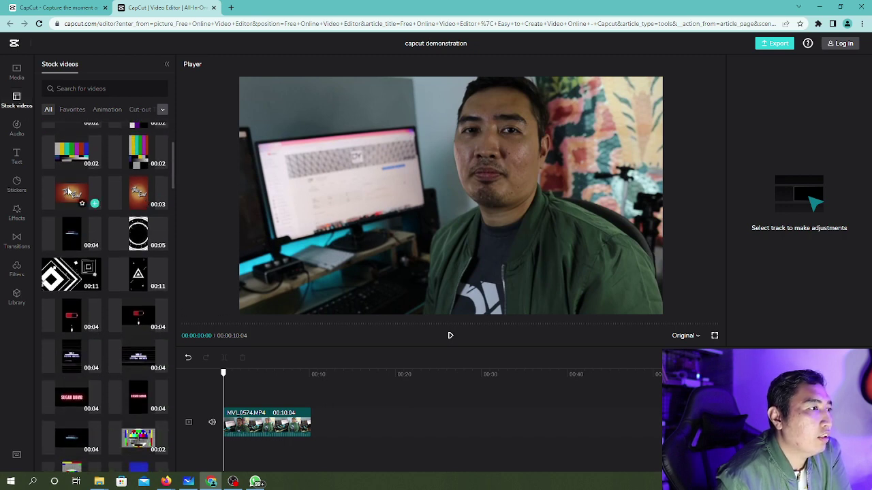
{"action": "left_click", "coordinate": [68, 193]}
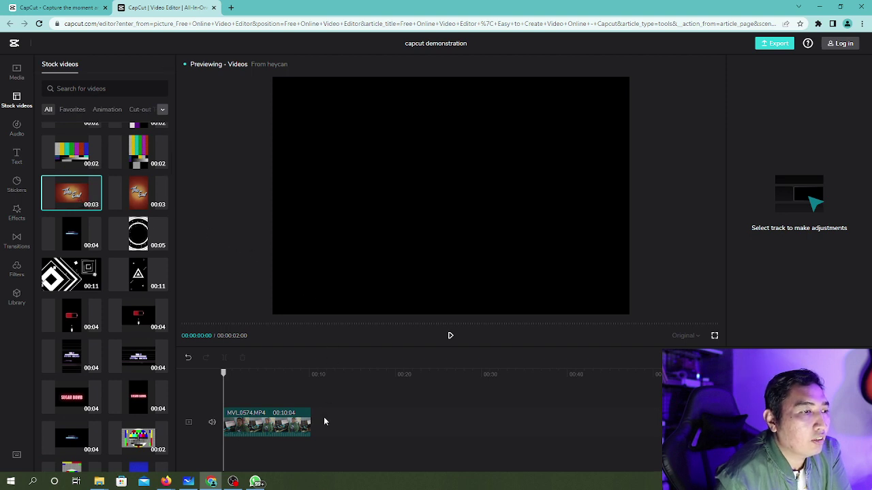
{"action": "left_click", "coordinate": [329, 396]}
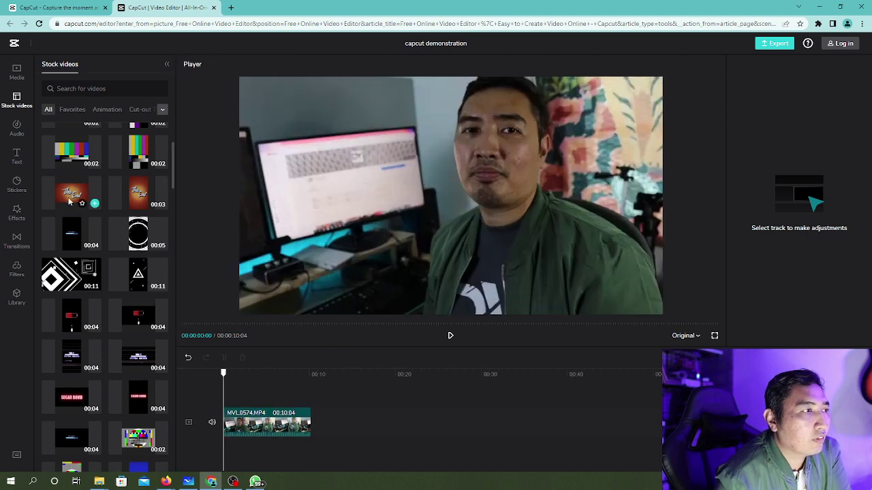
{"action": "left_click", "coordinate": [66, 194]}
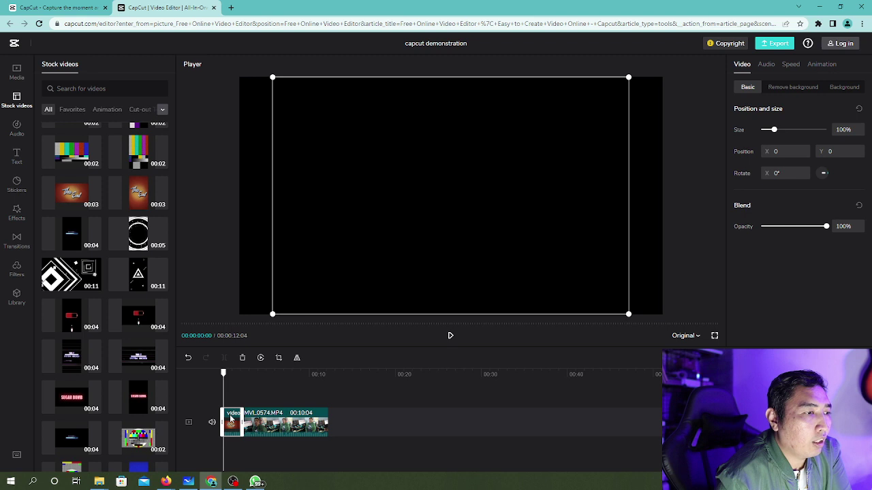
{"action": "left_click_drag", "start_coordinate": [230, 418], "coordinate": [320, 417]}
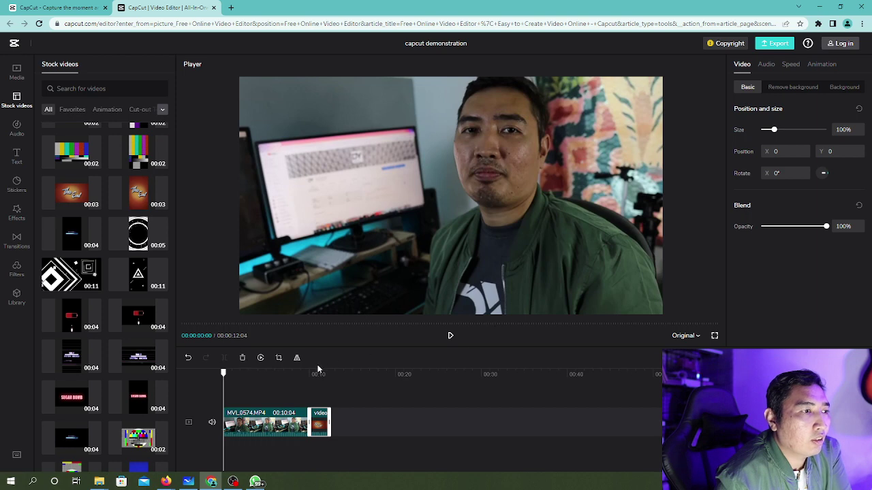
Play the timeline from about 00:00:09:18 to check the cut from MVI_0574.MP4 to the "The End" clip
{"action": "left_click_drag", "start_coordinate": [225, 375], "coordinate": [304, 380]}
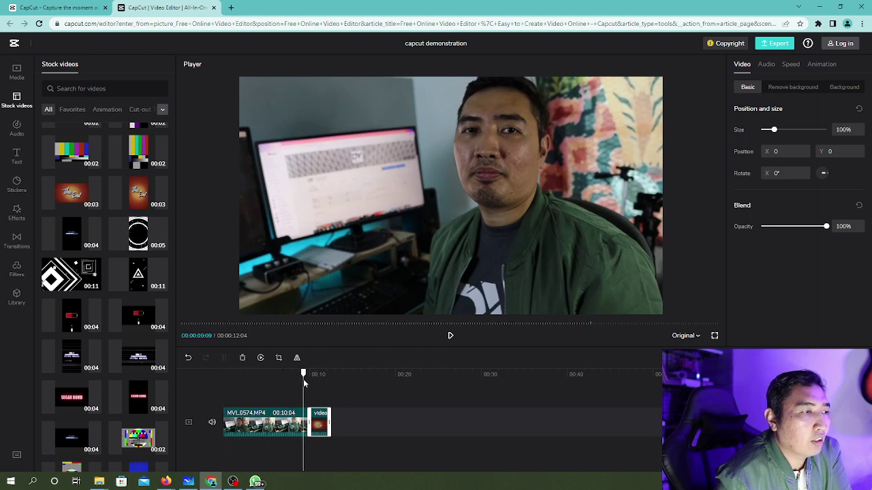
{"action": "left_click_drag", "start_coordinate": [304, 376], "coordinate": [307, 377]}
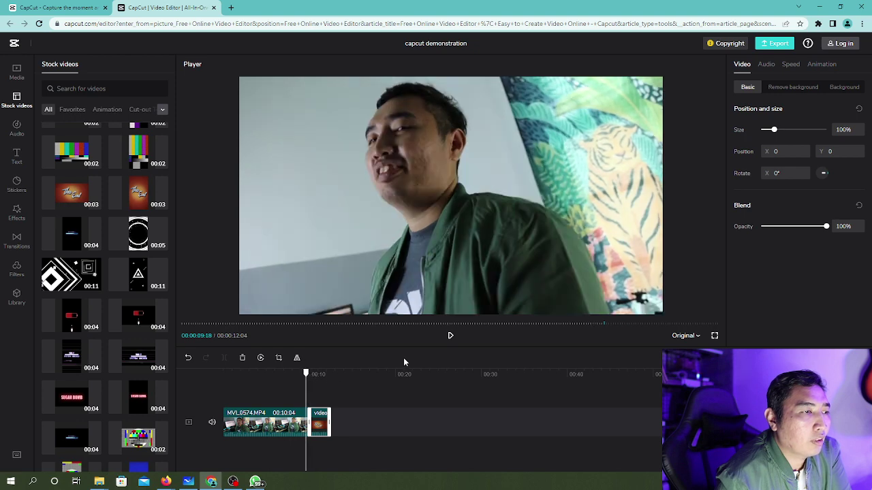
{"action": "left_click", "coordinate": [450, 335]}
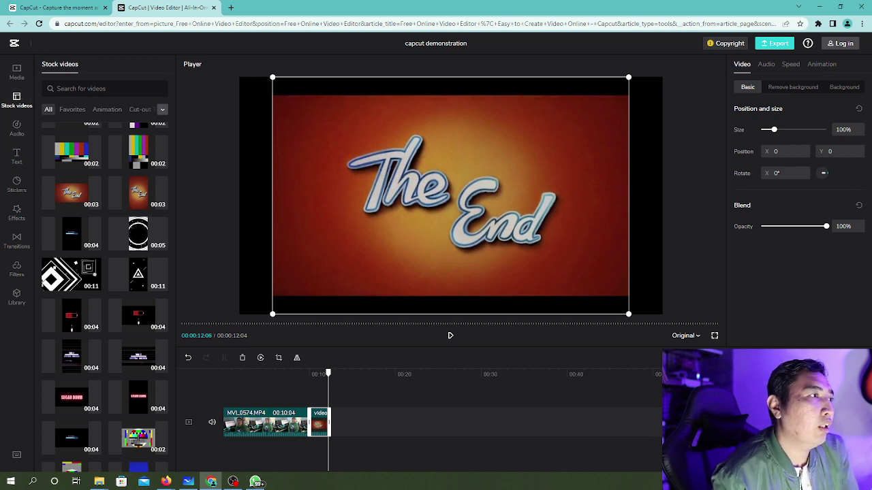
Look through the audio library's music and sound effects and preview the "Cheering and applause" effect
{"action": "left_click", "coordinate": [18, 128]}
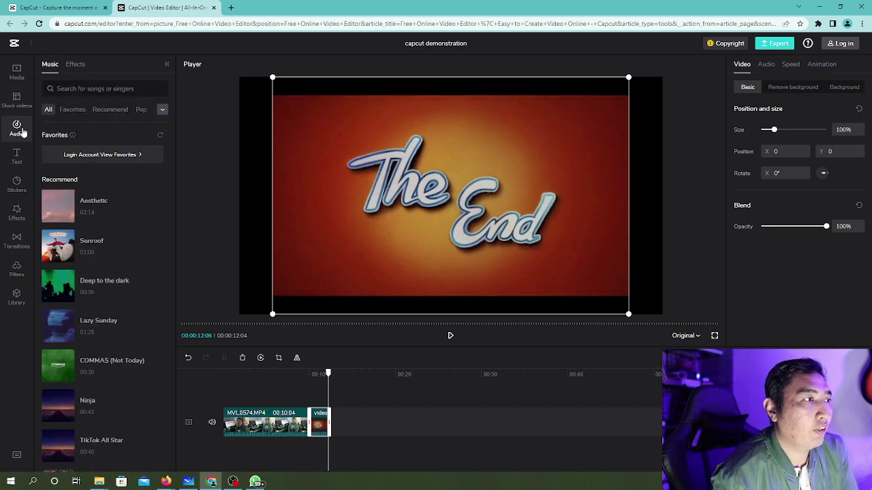
{"action": "mouse_move", "coordinate": [85, 216]}
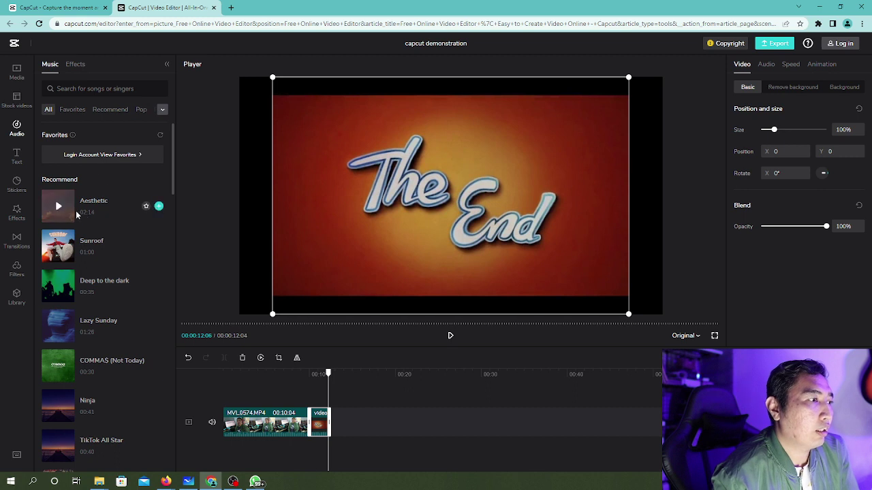
{"action": "left_click", "coordinate": [75, 65]}
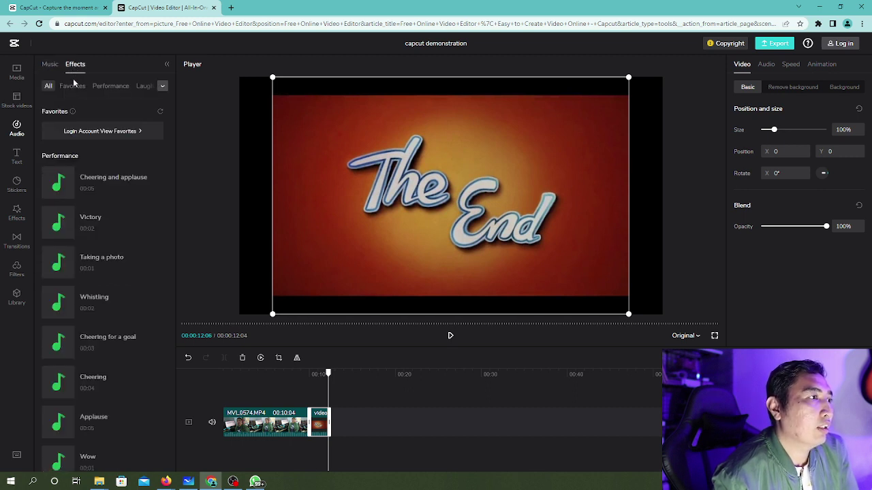
{"action": "mouse_move", "coordinate": [77, 192]}
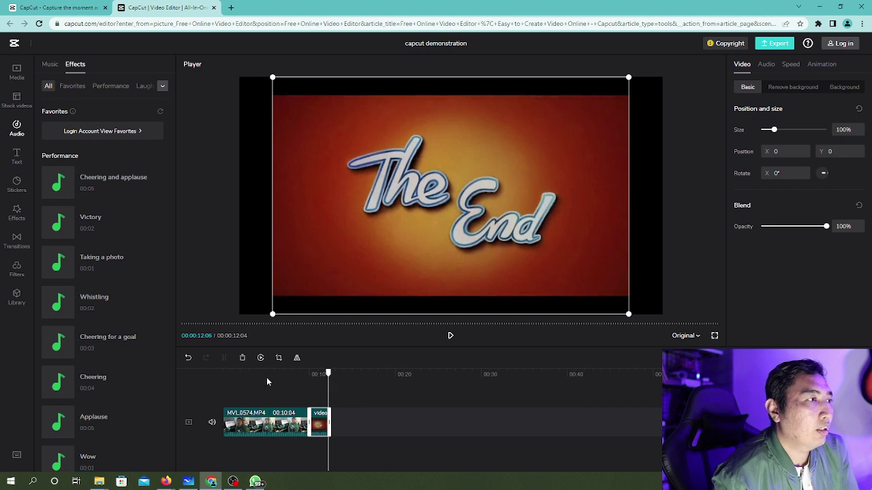
{"action": "mouse_move", "coordinate": [113, 192]}
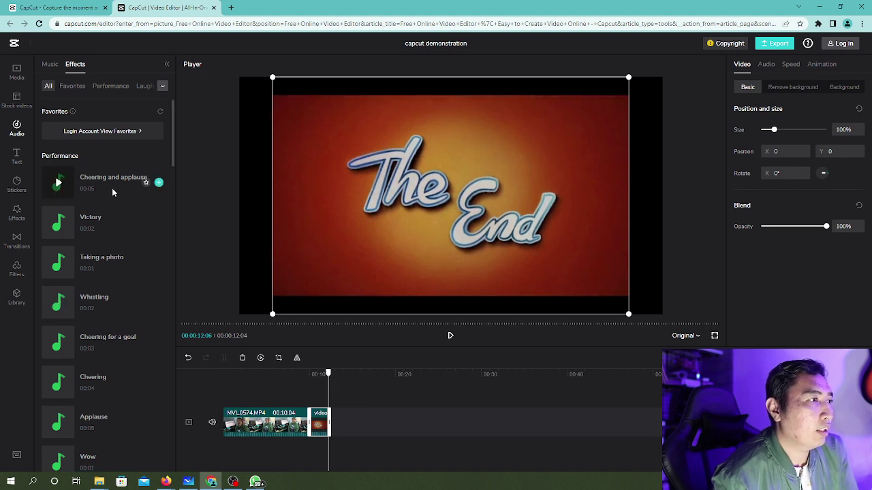
{"action": "left_click", "coordinate": [58, 182]}
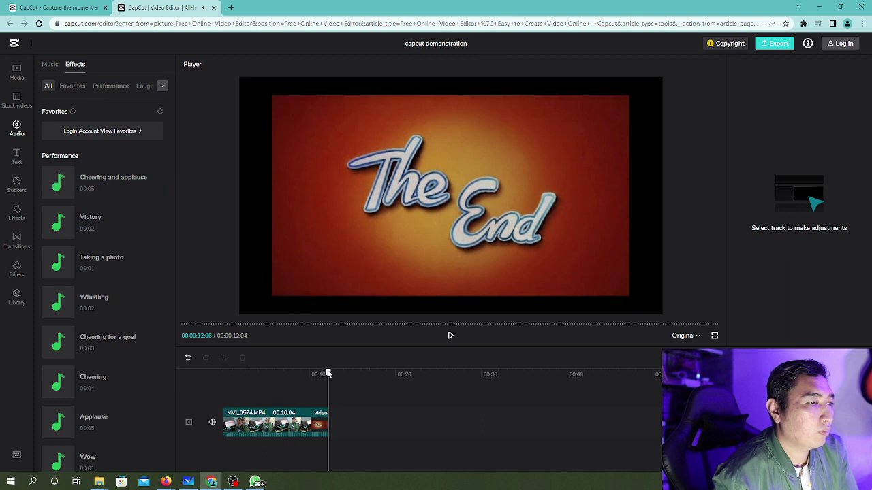
Play MVI_0574.MP4 around 6 seconds to find the cue and add the "Cheering and applause" sound effect at 00:00:06:24
{"action": "left_click_drag", "start_coordinate": [327, 374], "coordinate": [278, 374]}
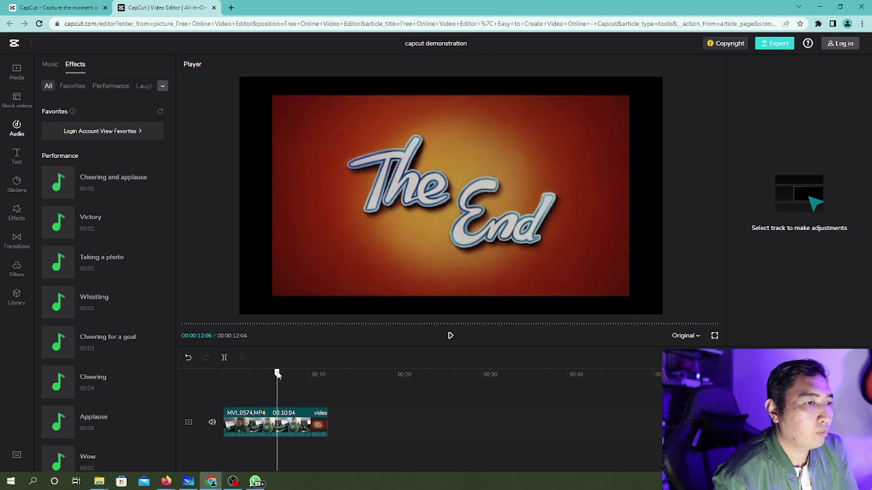
{"action": "left_click", "coordinate": [450, 336]}
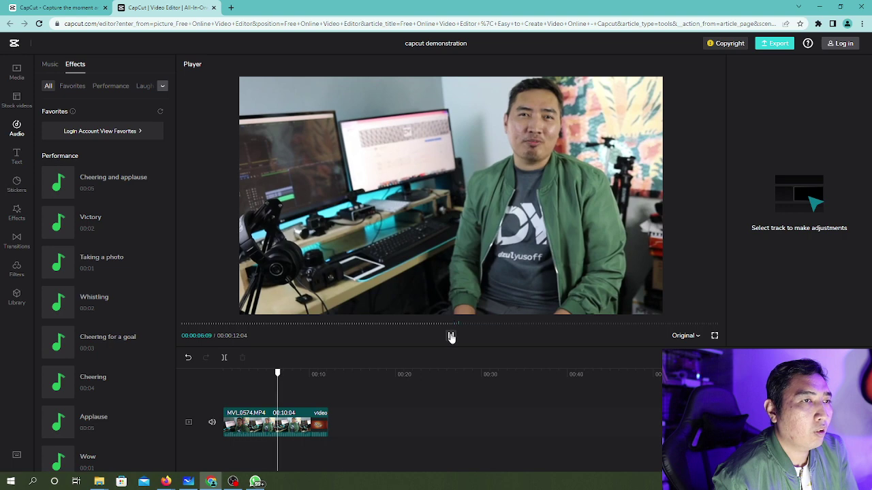
{"action": "left_click", "coordinate": [450, 336]}
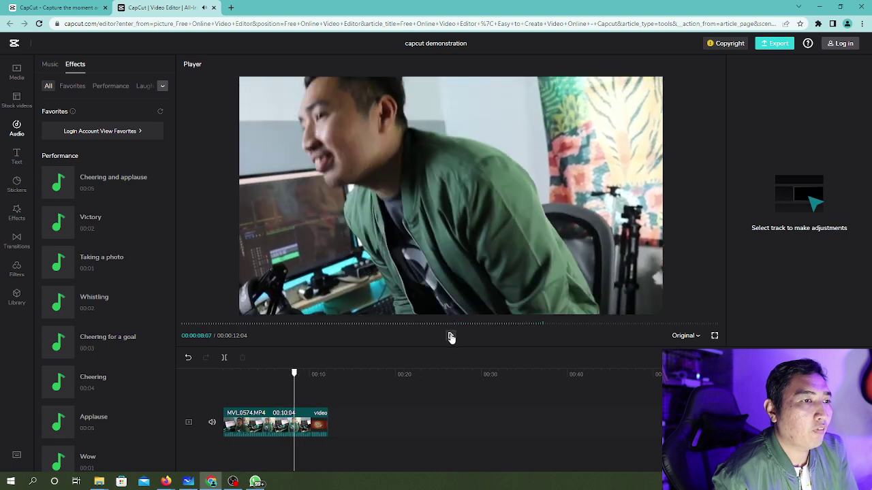
{"action": "left_click_drag", "start_coordinate": [290, 374], "coordinate": [276, 376]}
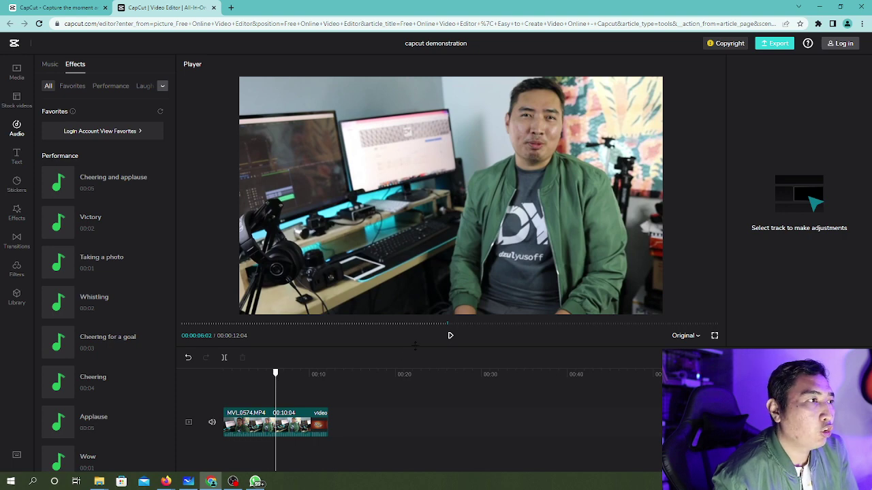
{"action": "left_click", "coordinate": [450, 336]}
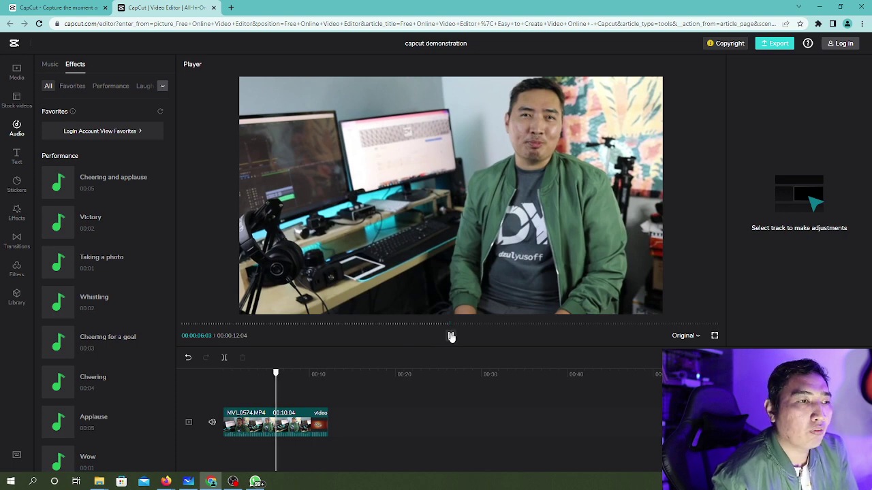
{"action": "left_click", "coordinate": [450, 336]}
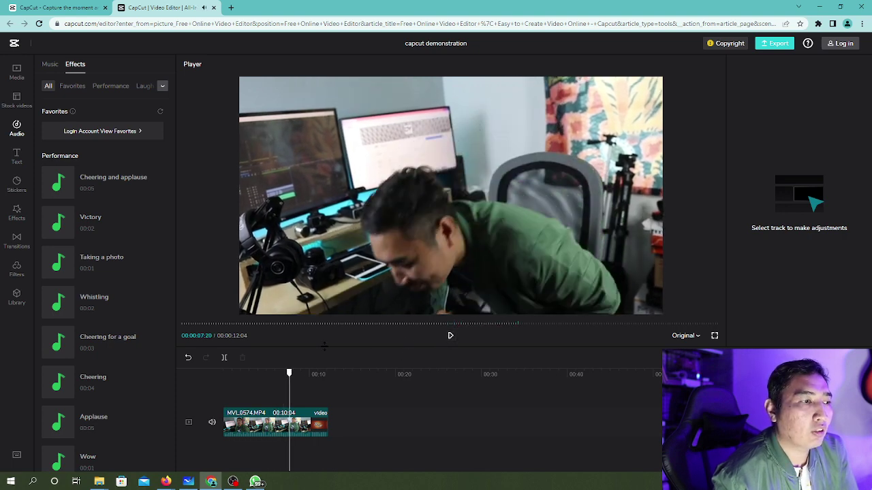
{"action": "left_click_drag", "start_coordinate": [290, 373], "coordinate": [273, 374]}
{"action": "left_click", "coordinate": [450, 337]}
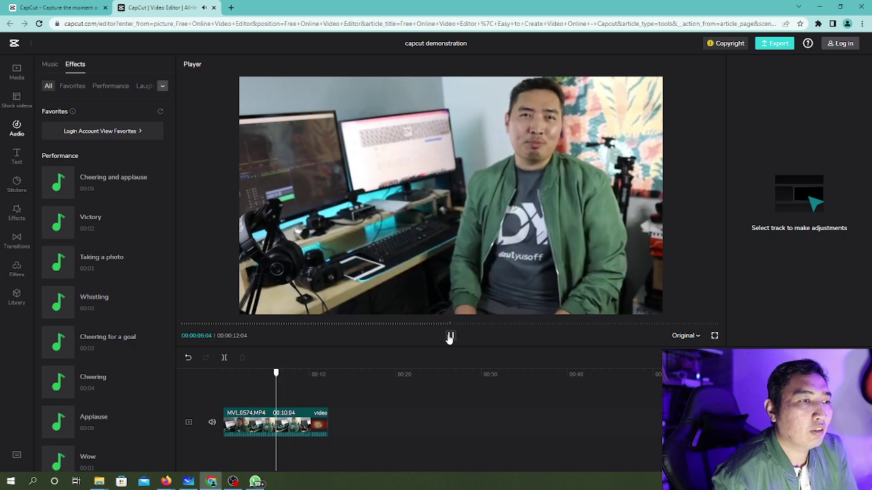
{"action": "left_click", "coordinate": [449, 336]}
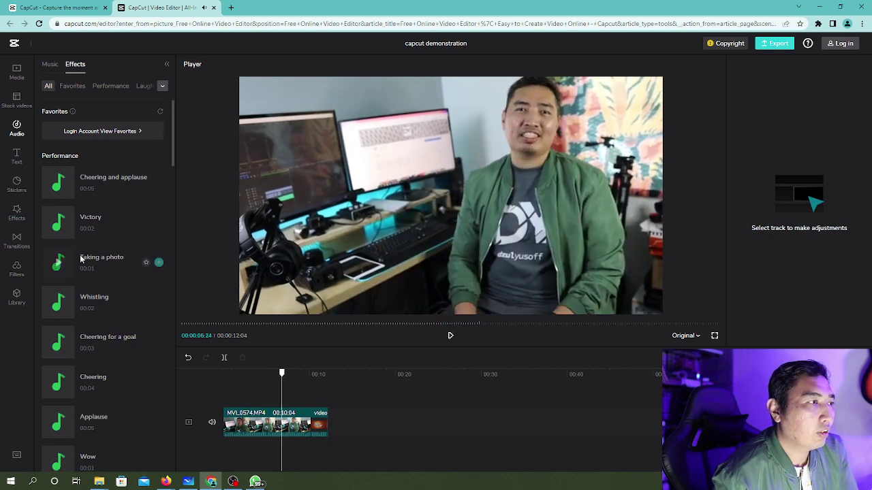
{"action": "left_click", "coordinate": [159, 183]}
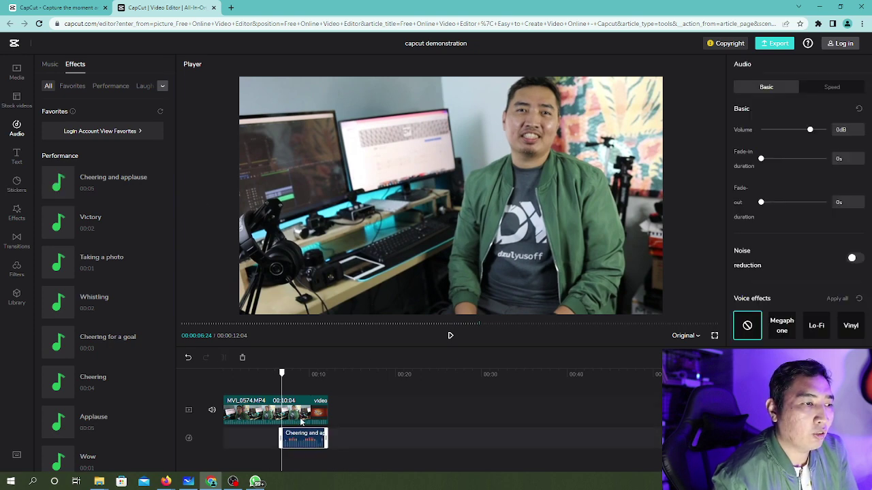
Play the timeline from about 00:00:04:10 and replay the later part to check the "Cheering and applause" effect
{"action": "left_click_drag", "start_coordinate": [282, 374], "coordinate": [261, 373]}
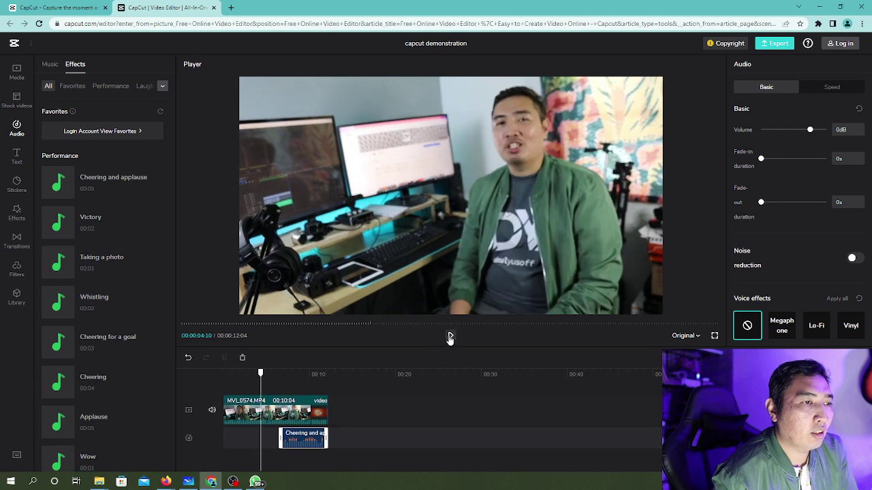
{"action": "left_click", "coordinate": [450, 335]}
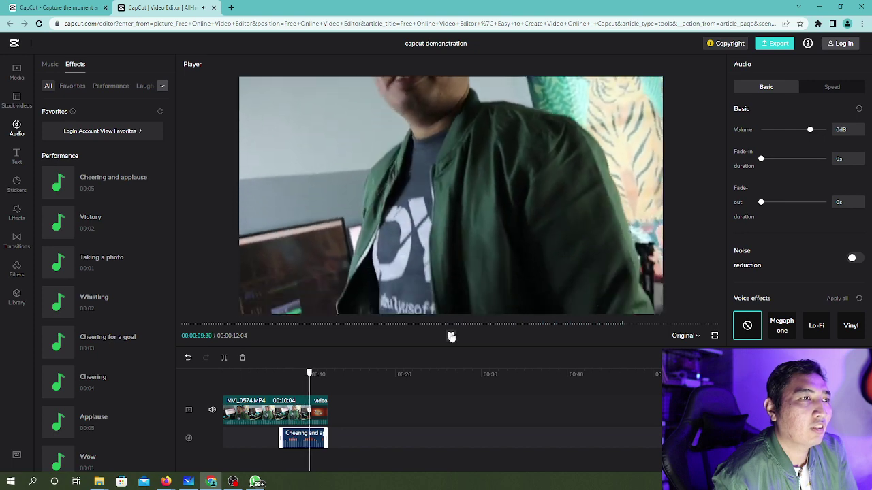
{"action": "left_click", "coordinate": [451, 336]}
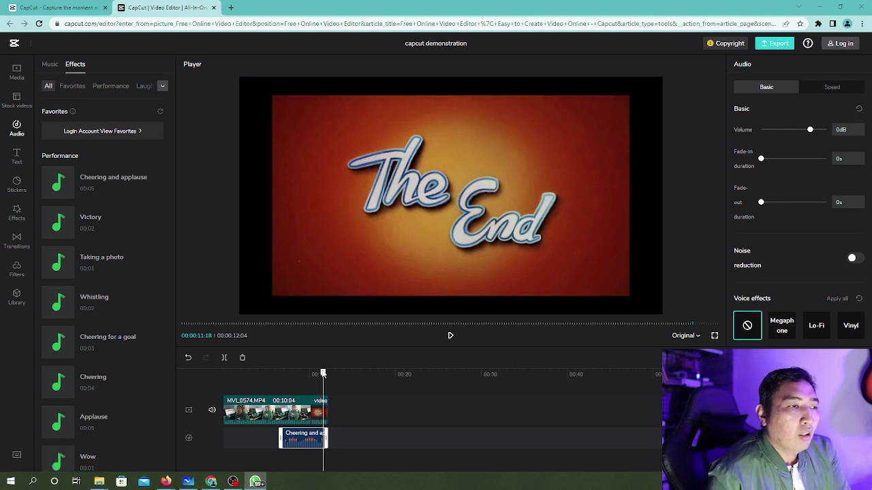
{"action": "left_click_drag", "start_coordinate": [323, 374], "coordinate": [298, 374]}
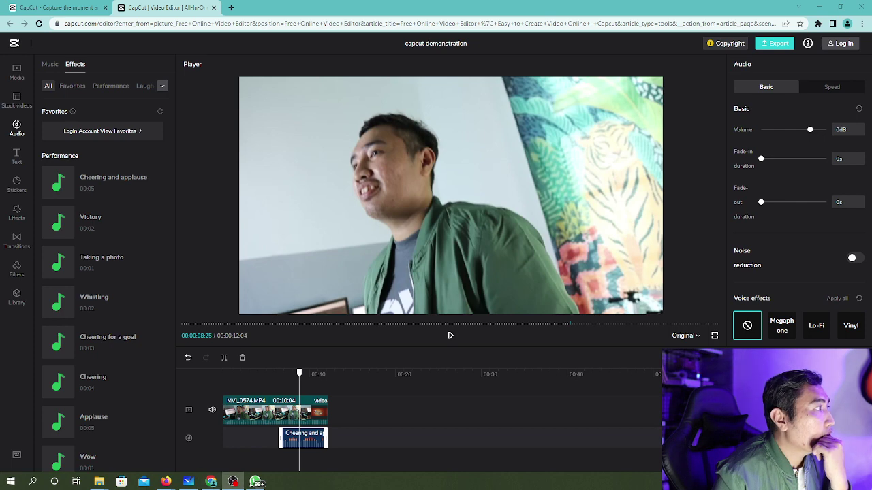
{"action": "left_click_drag", "start_coordinate": [300, 373], "coordinate": [283, 374]}
{"action": "left_click", "coordinate": [450, 335]}
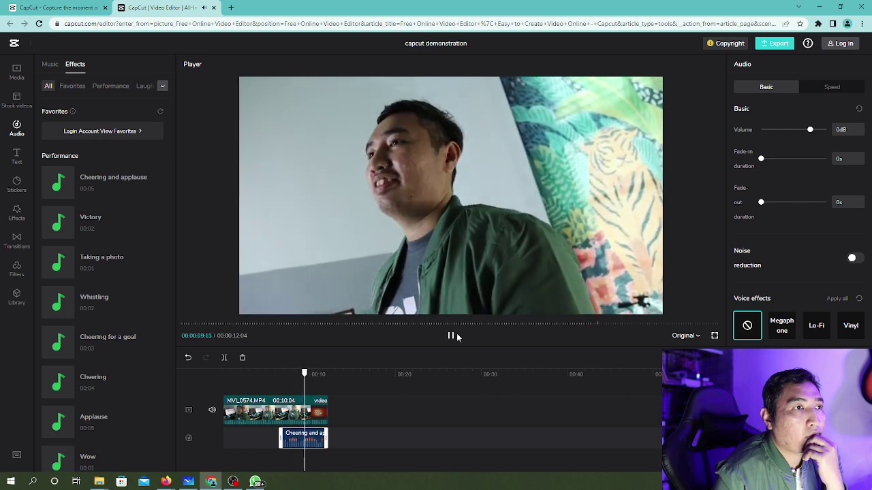
{"action": "left_click", "coordinate": [452, 336]}
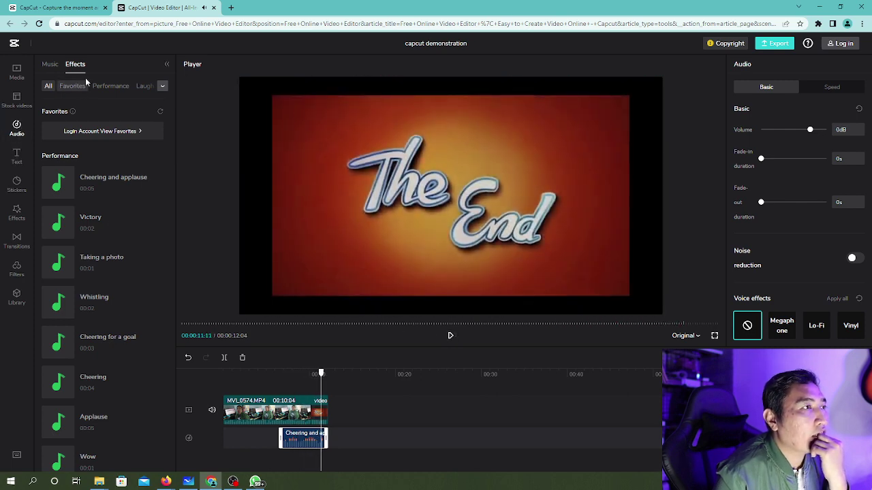
Preview the "Sunroof" track and browse the recommended songs in the music library
{"action": "left_click", "coordinate": [49, 66]}
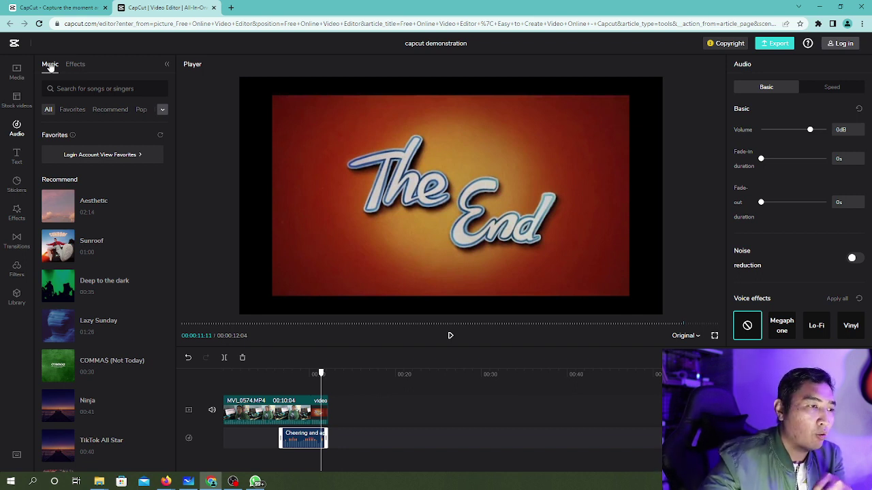
{"action": "left_click", "coordinate": [59, 247]}
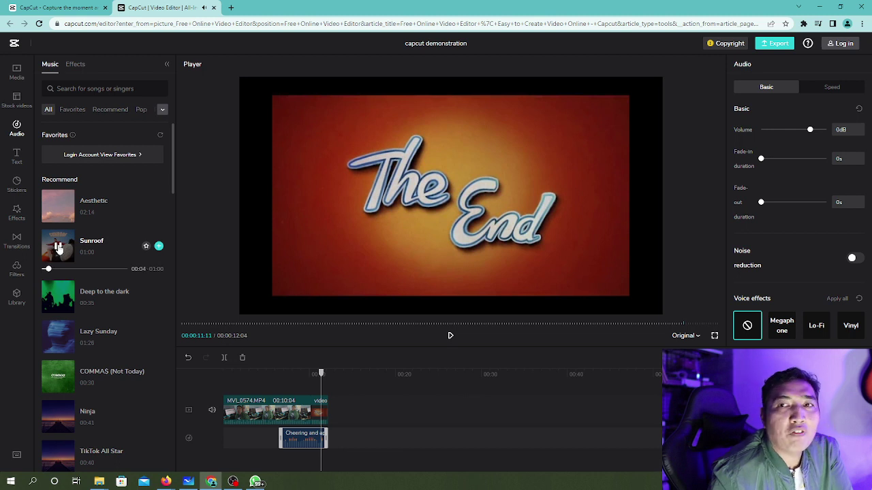
{"action": "left_click", "coordinate": [58, 247]}
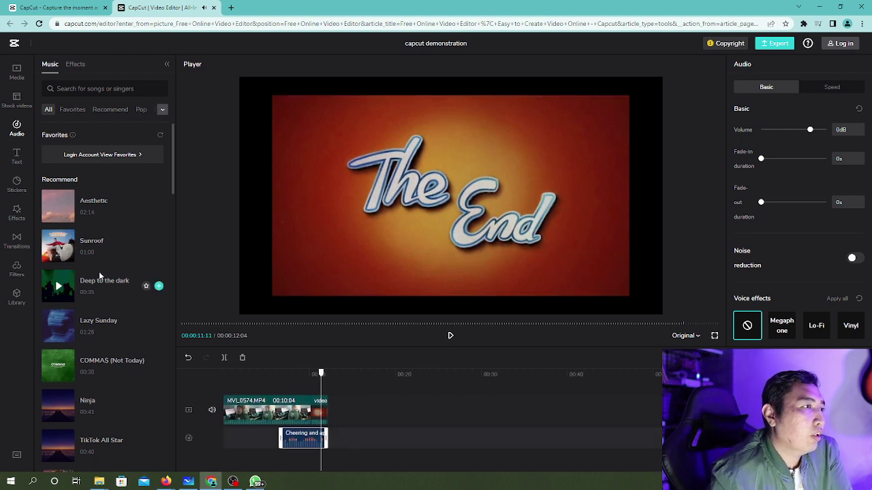
{"action": "scroll", "coordinate": [99, 271], "scroll_direction": "down", "scroll_amount": 3}
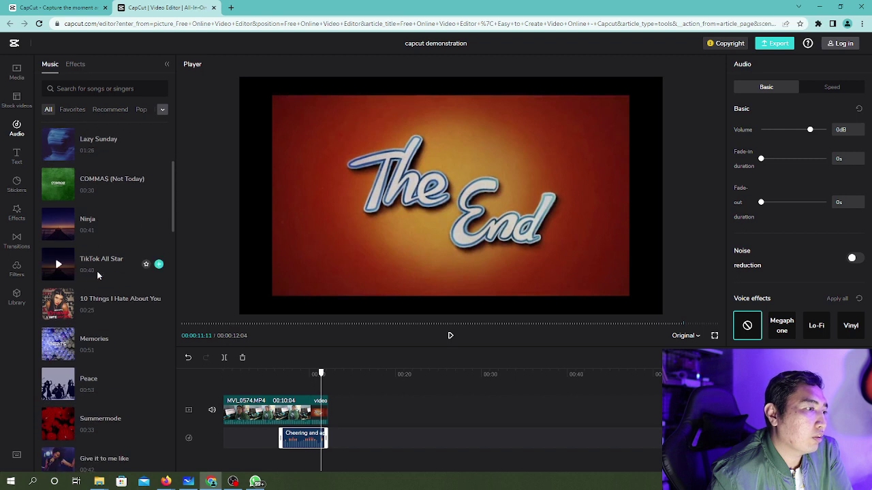
{"action": "scroll", "coordinate": [96, 271], "scroll_direction": "down", "scroll_amount": 3}
{"action": "scroll", "coordinate": [96, 271], "scroll_direction": "down", "scroll_amount": 3}
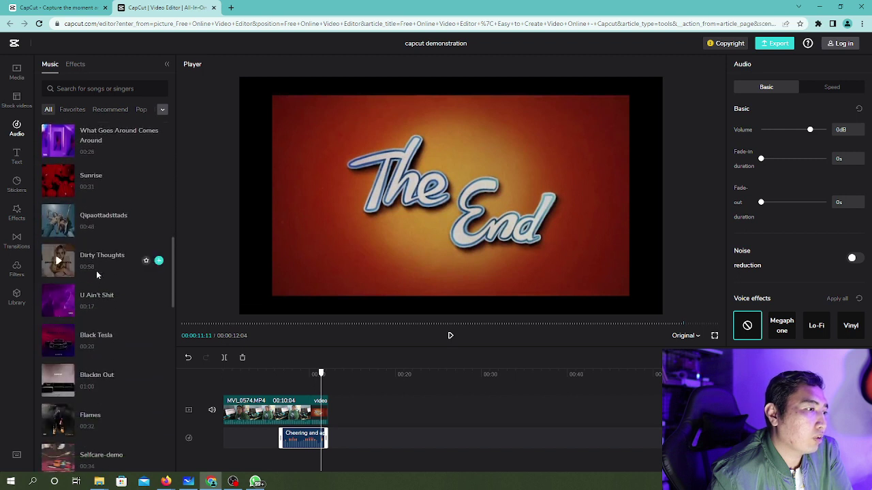
{"action": "scroll", "coordinate": [96, 272], "scroll_direction": "down", "scroll_amount": 3}
{"action": "scroll", "coordinate": [96, 273], "scroll_direction": "up", "scroll_amount": 7}
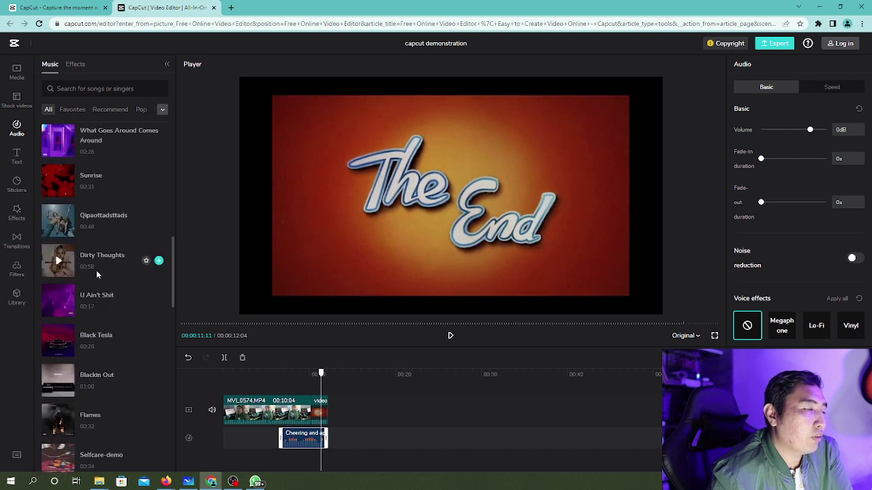
{"action": "scroll", "coordinate": [92, 271], "scroll_direction": "up", "scroll_amount": 3}
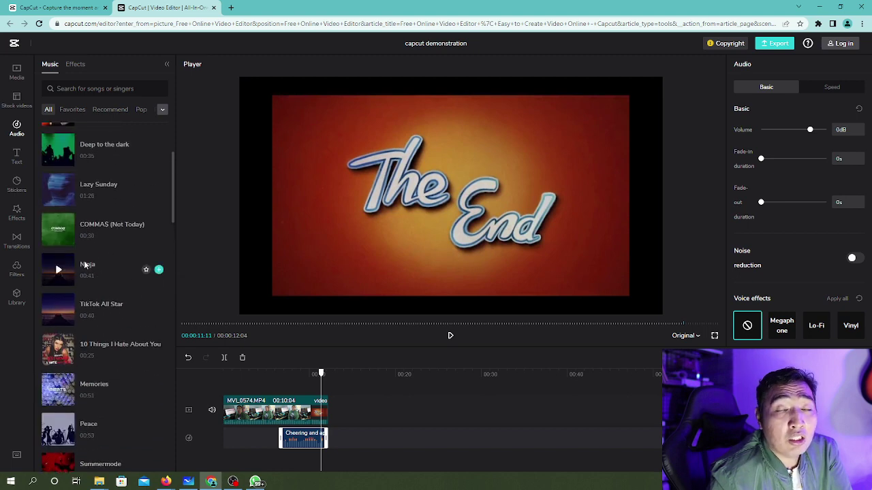
{"action": "scroll", "coordinate": [85, 266], "scroll_direction": "up", "scroll_amount": 1}
{"action": "scroll", "coordinate": [86, 265], "scroll_direction": "up", "scroll_amount": 2}
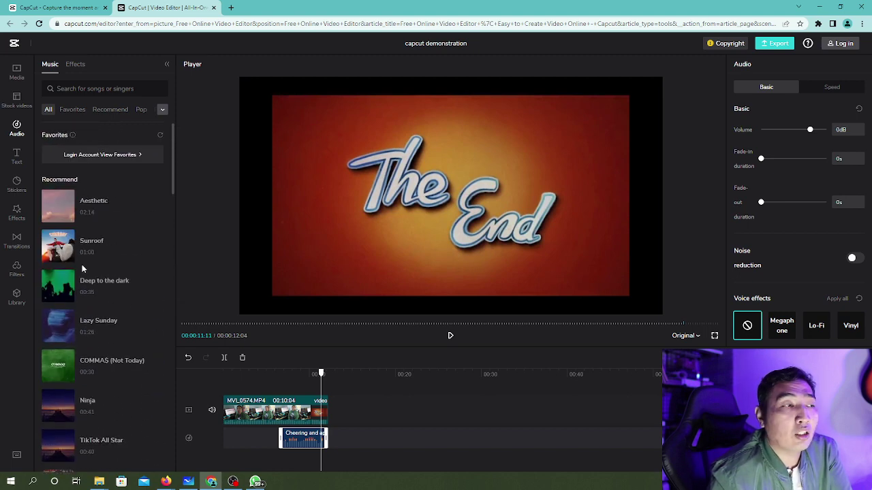
Add the "Sunroof" music track at the start of the timeline and play the video with it until the clips end
{"action": "mouse_move", "coordinate": [102, 241]}
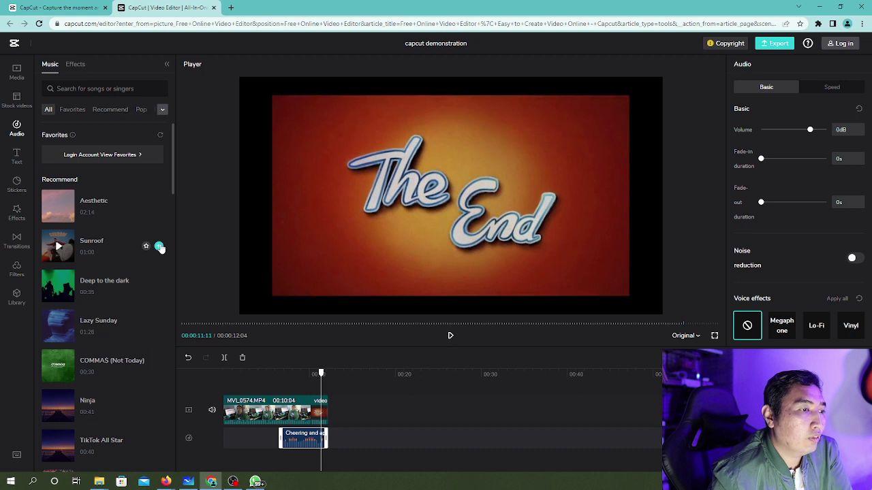
{"action": "left_click_drag", "start_coordinate": [321, 375], "coordinate": [215, 372]}
{"action": "mouse_move", "coordinate": [140, 240]}
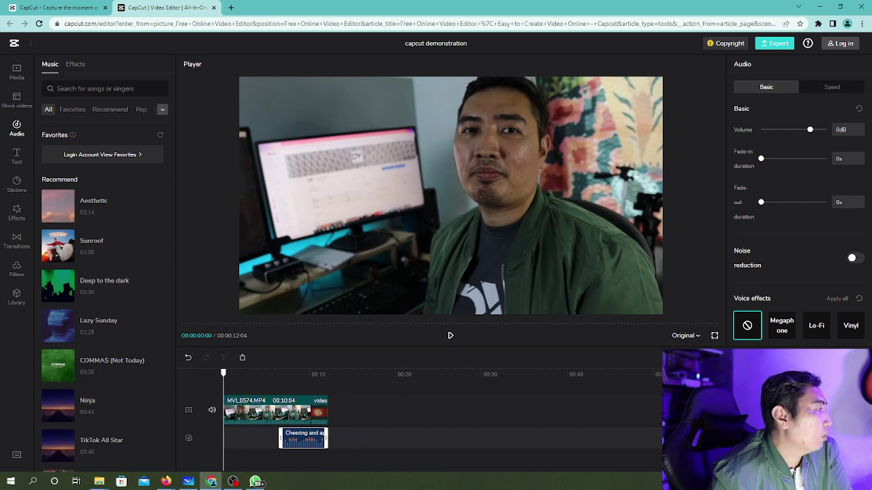
{"action": "key", "text": "alt+Tab"}
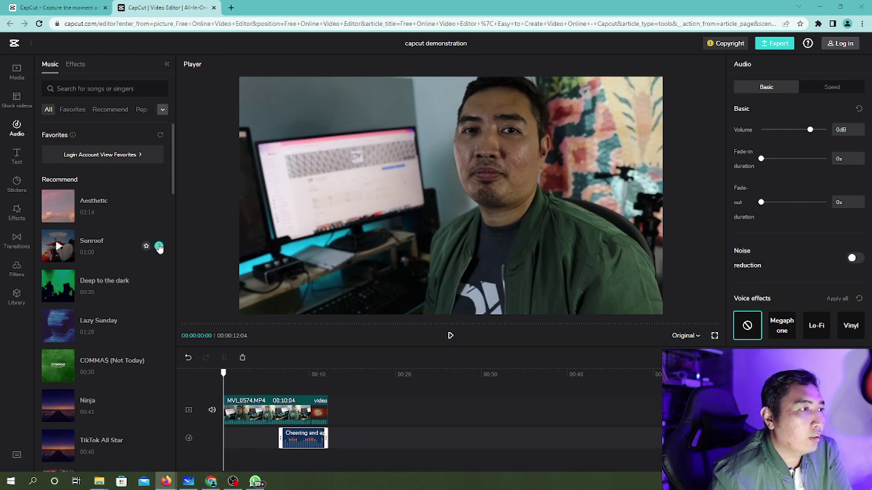
{"action": "key", "text": "alt+Tab"}
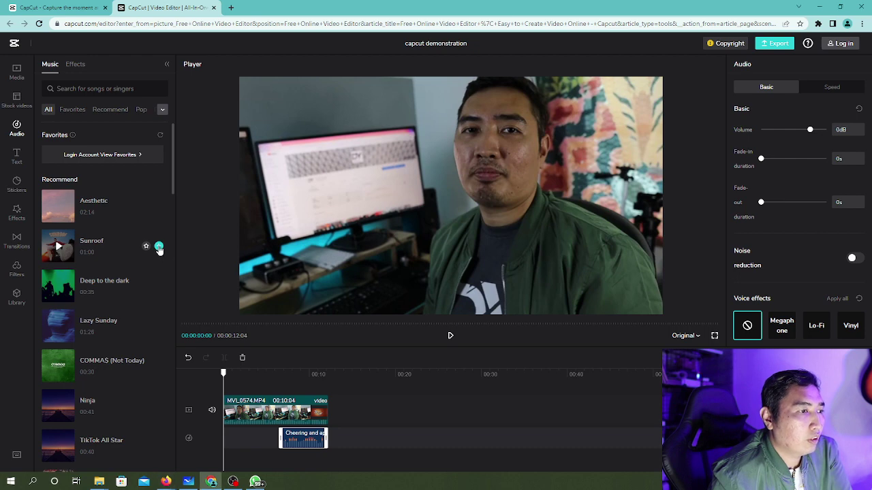
{"action": "left_click", "coordinate": [158, 247]}
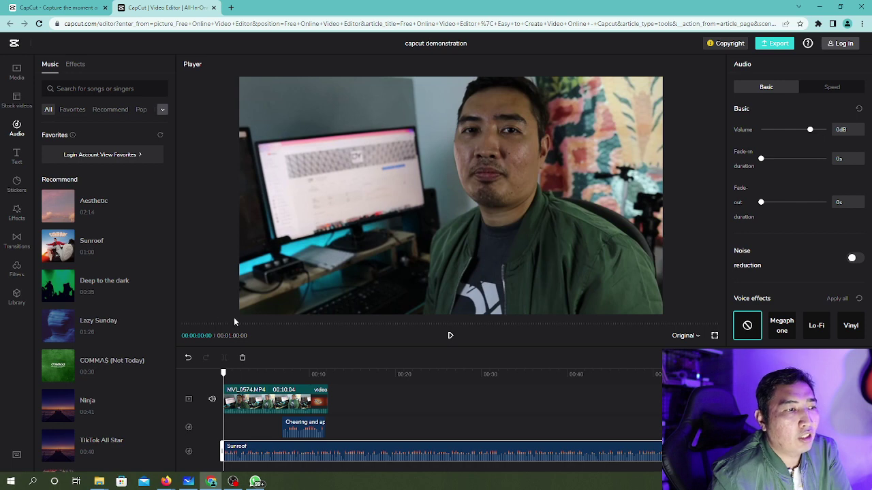
{"action": "left_click", "coordinate": [450, 336]}
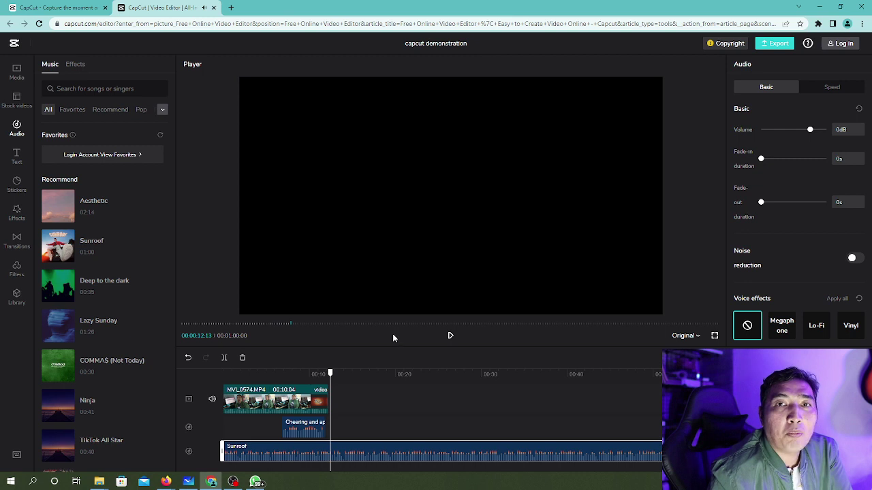
Split the "Sunroof" music track at 00:00:14:00 and delete the part after the split
{"action": "left_click", "coordinate": [327, 375]}
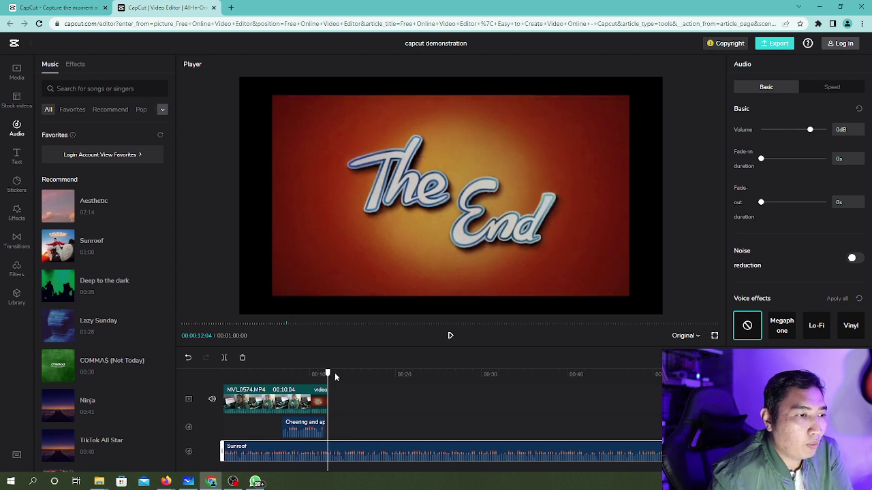
{"action": "left_click_drag", "start_coordinate": [327, 373], "coordinate": [343, 376]}
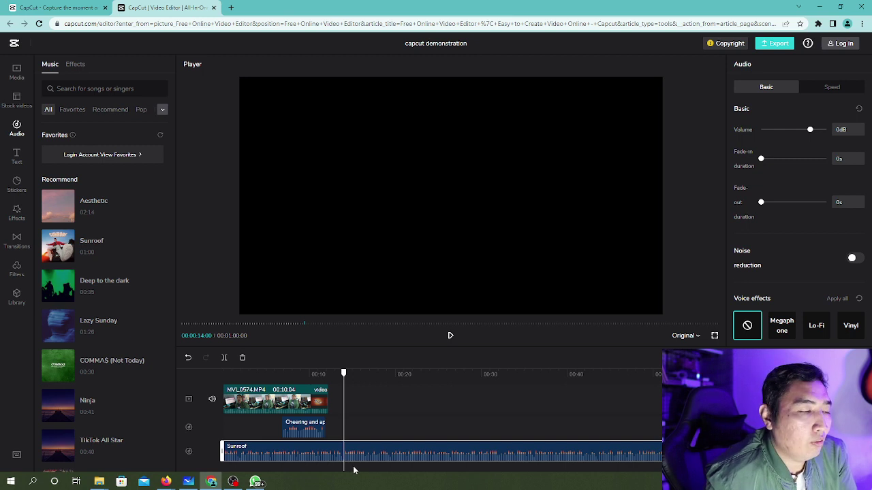
{"action": "left_click", "coordinate": [225, 358]}
{"action": "left_click", "coordinate": [389, 453]}
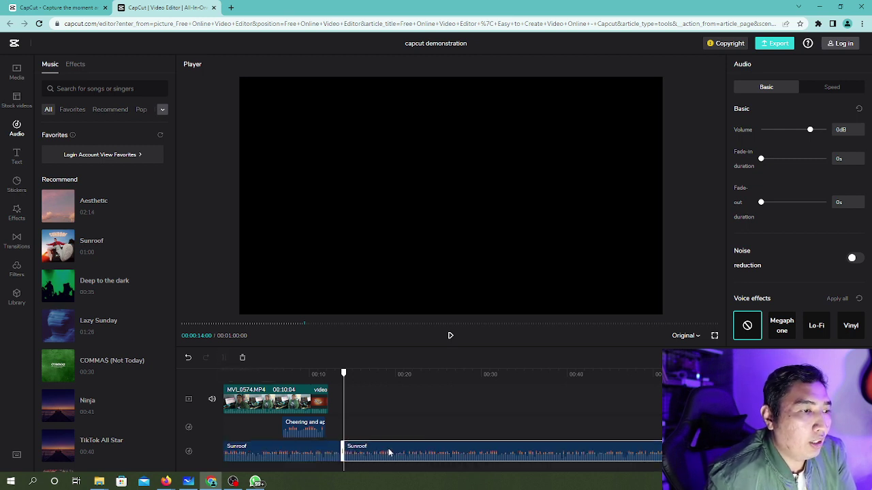
{"action": "key", "text": "Delete"}
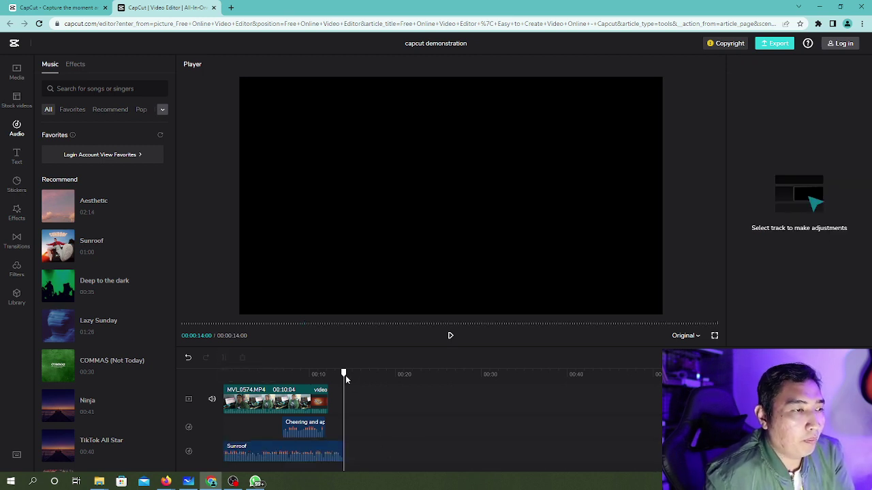
Play the whole timeline from the start to check the shortened music, and return the playhead to the beginning
{"action": "left_click_drag", "start_coordinate": [345, 376], "coordinate": [223, 375]}
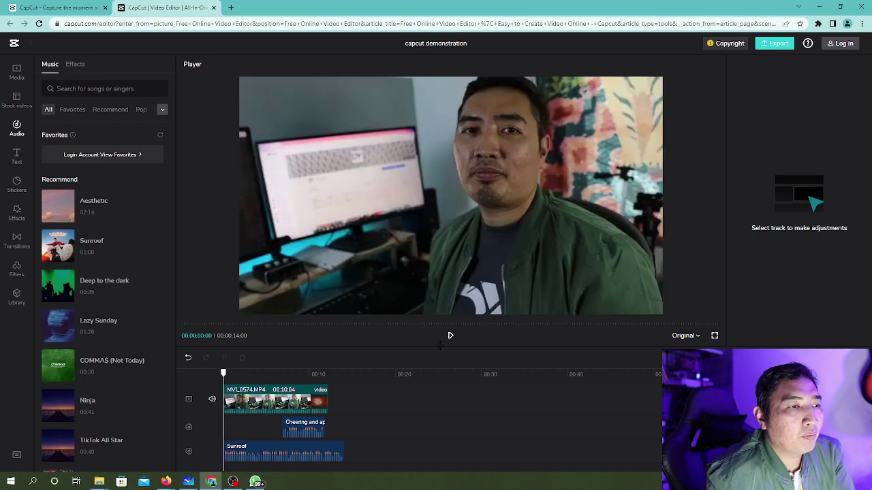
{"action": "left_click", "coordinate": [450, 337]}
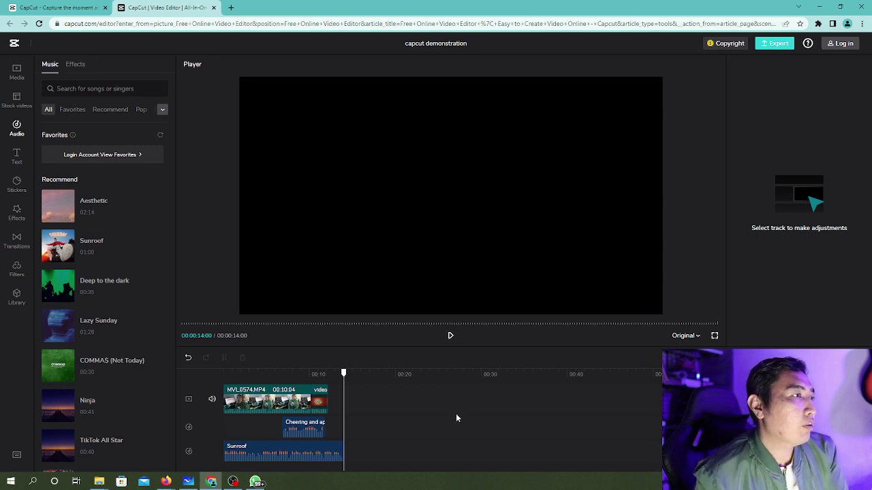
{"action": "left_click_drag", "start_coordinate": [344, 374], "coordinate": [209, 374]}
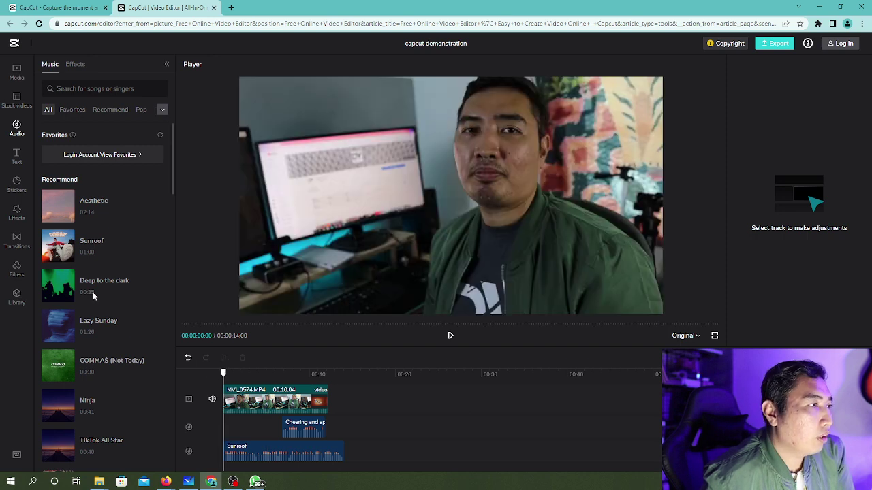
Browse the new text styles and add the white text with cyan glow from the Luminance group at 00:00:01:09
{"action": "left_click", "coordinate": [17, 158]}
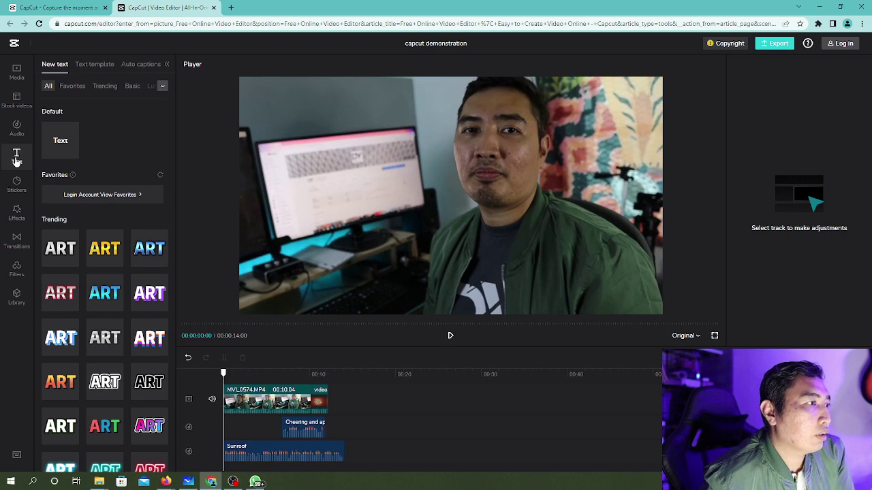
{"action": "scroll", "coordinate": [127, 303], "scroll_direction": "down", "scroll_amount": 5}
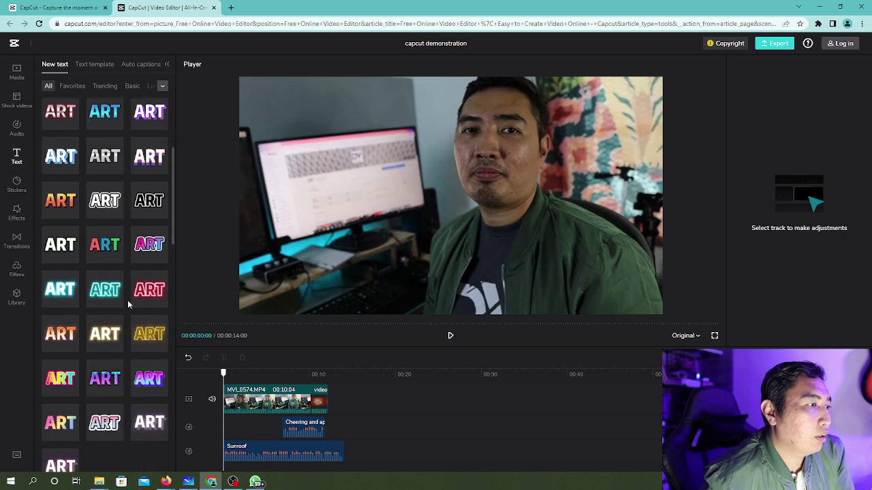
{"action": "scroll", "coordinate": [127, 305], "scroll_direction": "down", "scroll_amount": 3}
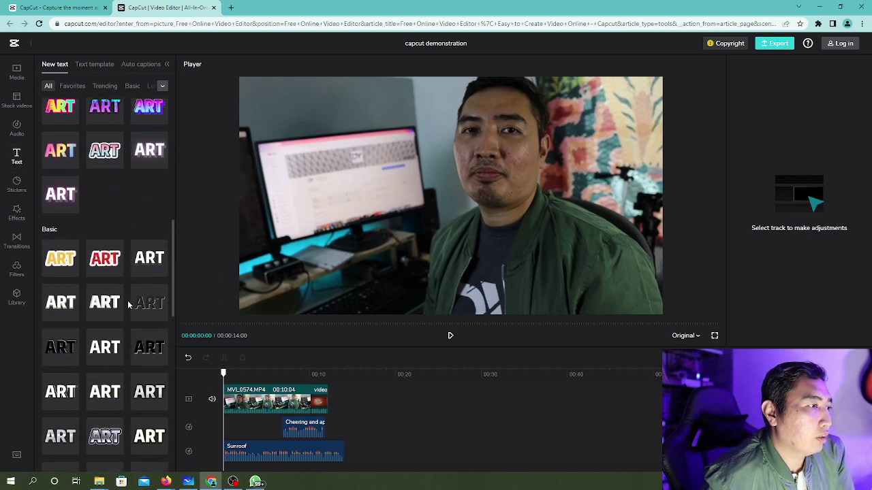
{"action": "scroll", "coordinate": [127, 304], "scroll_direction": "down", "scroll_amount": 1}
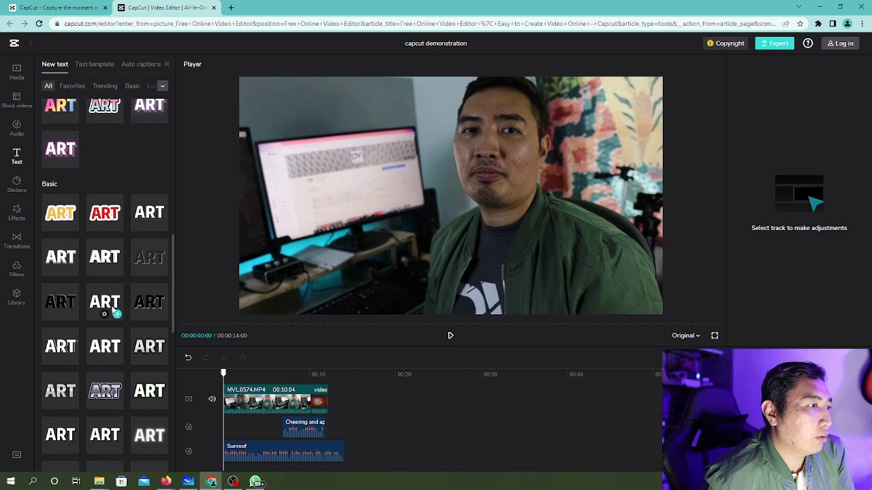
{"action": "left_click", "coordinate": [450, 337]}
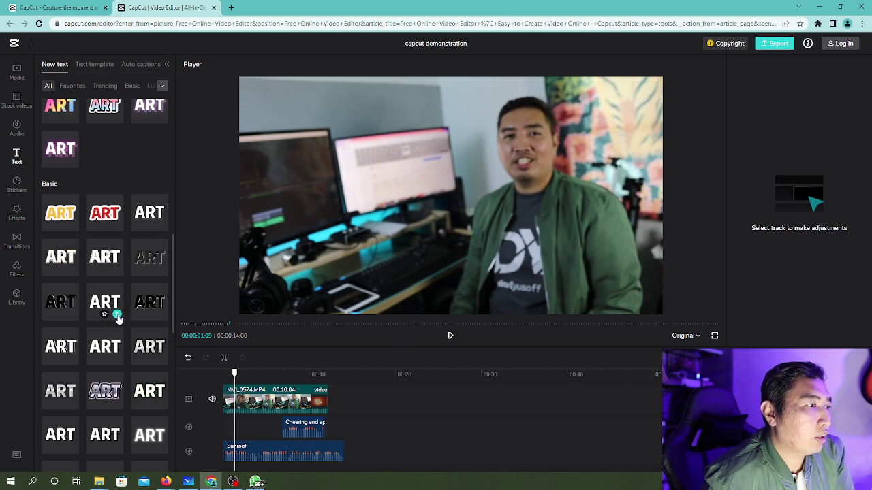
{"action": "scroll", "coordinate": [125, 311], "scroll_direction": "down", "scroll_amount": 10}
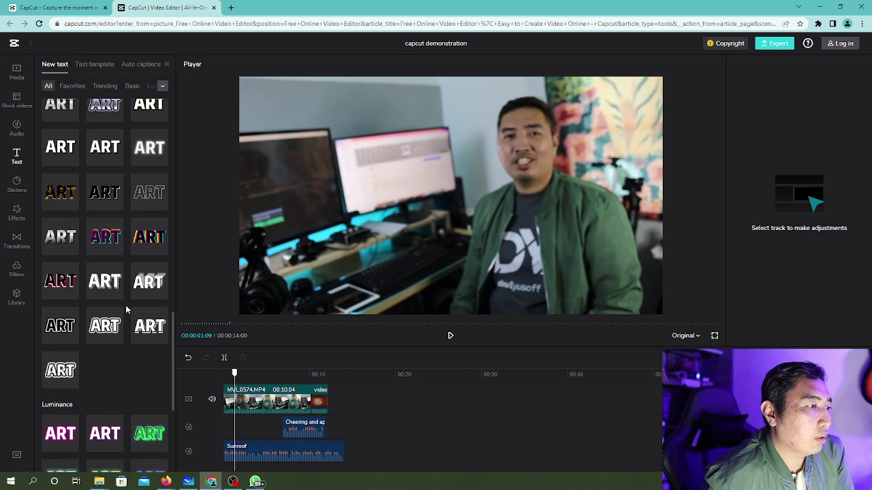
{"action": "scroll", "coordinate": [126, 310], "scroll_direction": "down", "scroll_amount": 1}
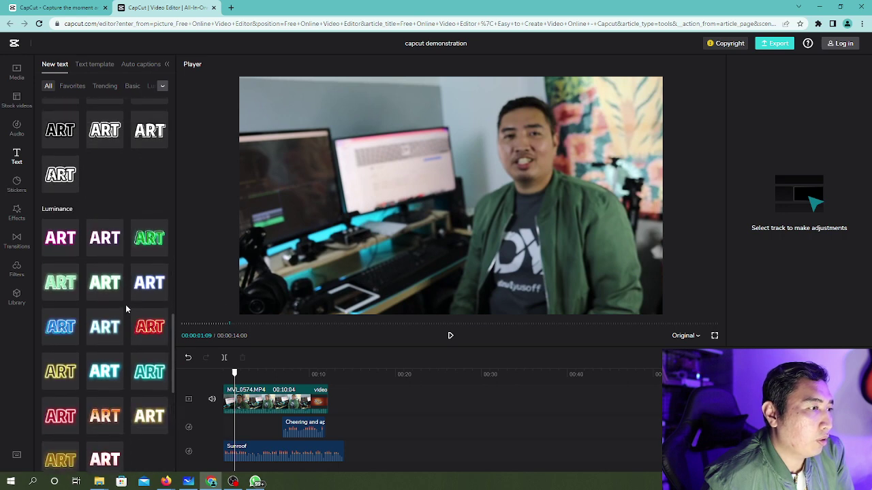
{"action": "scroll", "coordinate": [126, 310], "scroll_direction": "down", "scroll_amount": 4}
{"action": "mouse_move", "coordinate": [110, 240]}
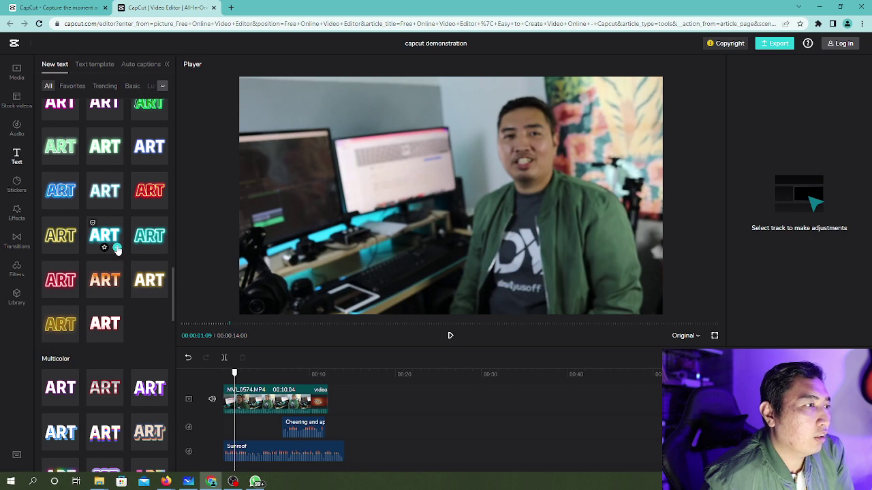
{"action": "left_click", "coordinate": [118, 249]}
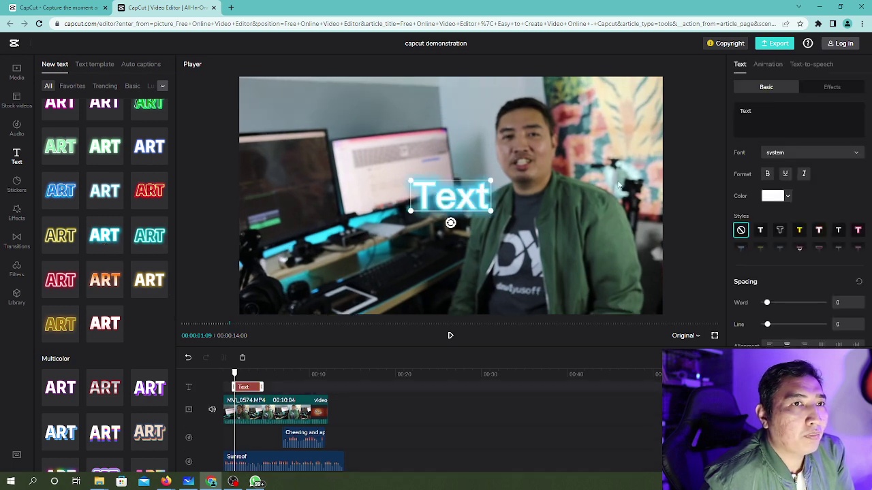
Replace the placeholder text with the presenter's full name and move the title to the lower left of the video frame
{"action": "left_click", "coordinate": [780, 111]}
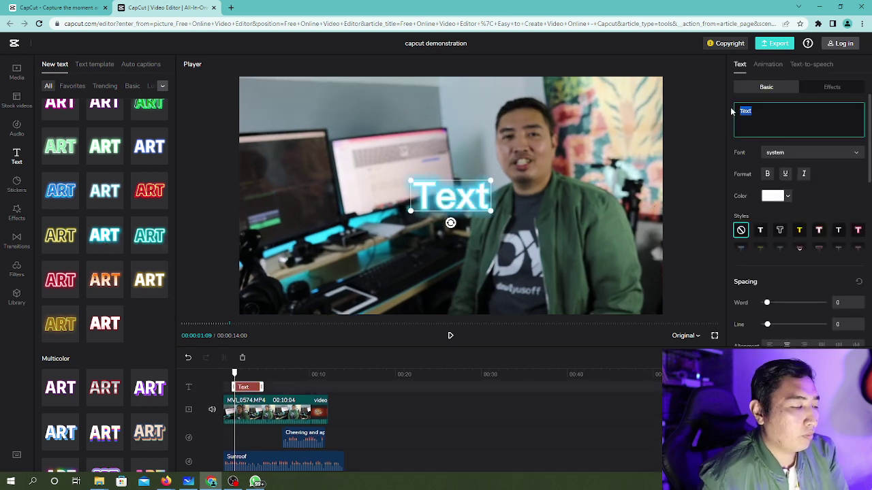
{"action": "type", "text": "Dzul"}
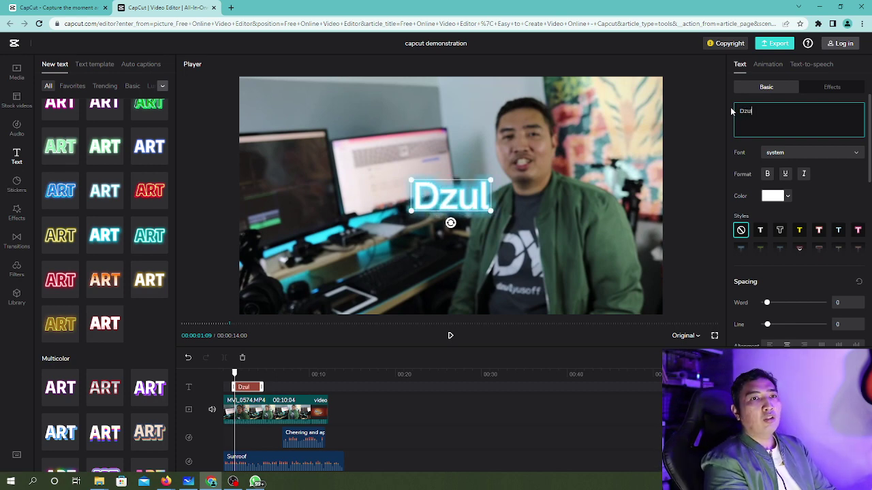
{"action": "type", "text": " Yus"}
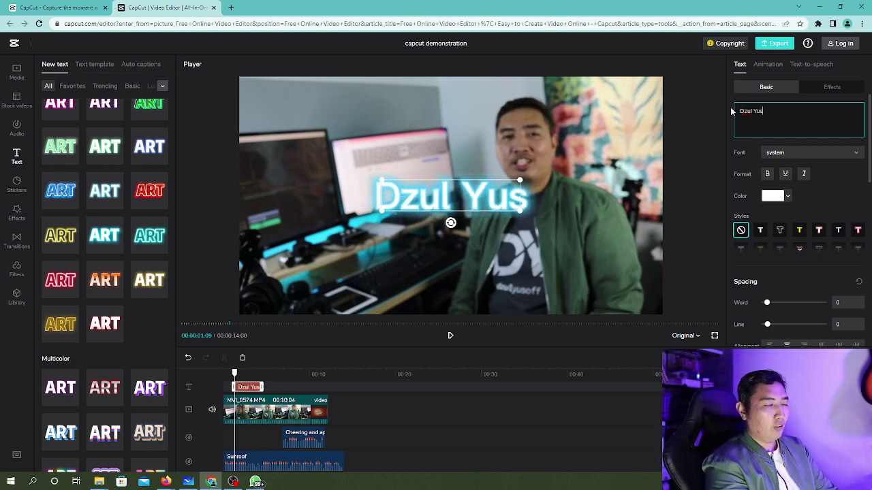
{"action": "type", "text": "off"}
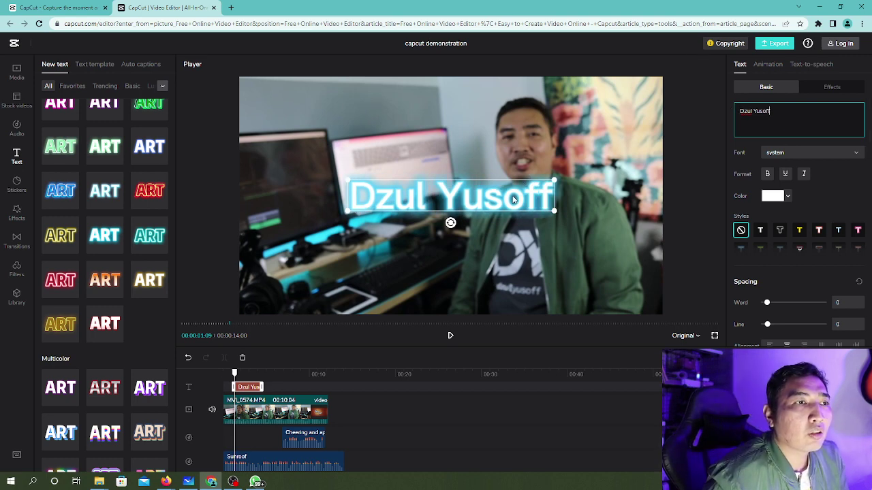
{"action": "left_click_drag", "start_coordinate": [513, 199], "coordinate": [428, 279]}
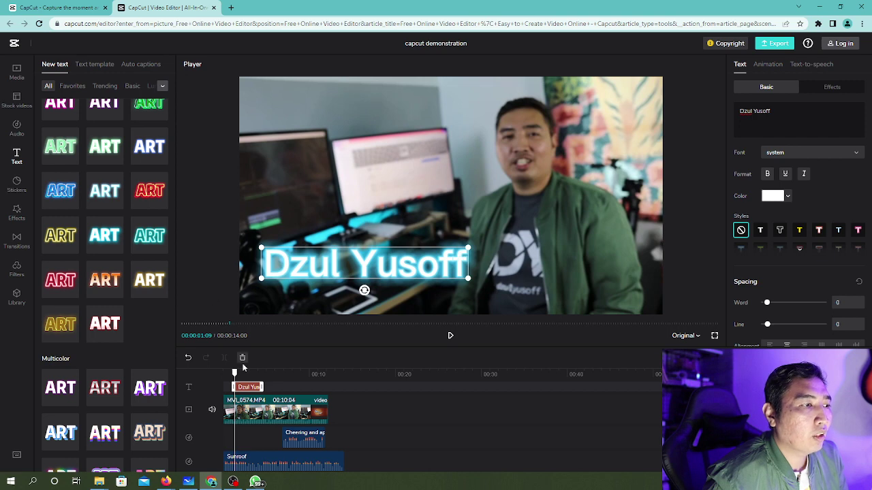
Play the video from the start to about 00:00:02:28 to check the name title
{"action": "left_click_drag", "start_coordinate": [234, 374], "coordinate": [223, 374]}
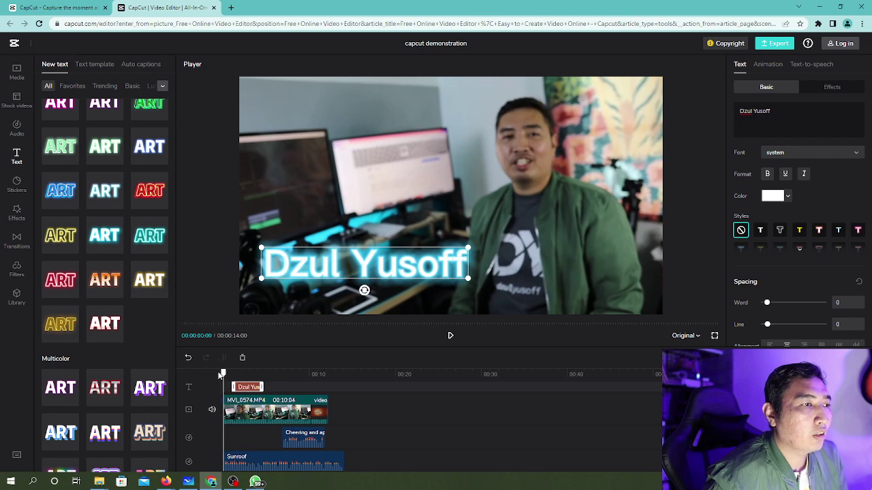
{"action": "left_click", "coordinate": [450, 336]}
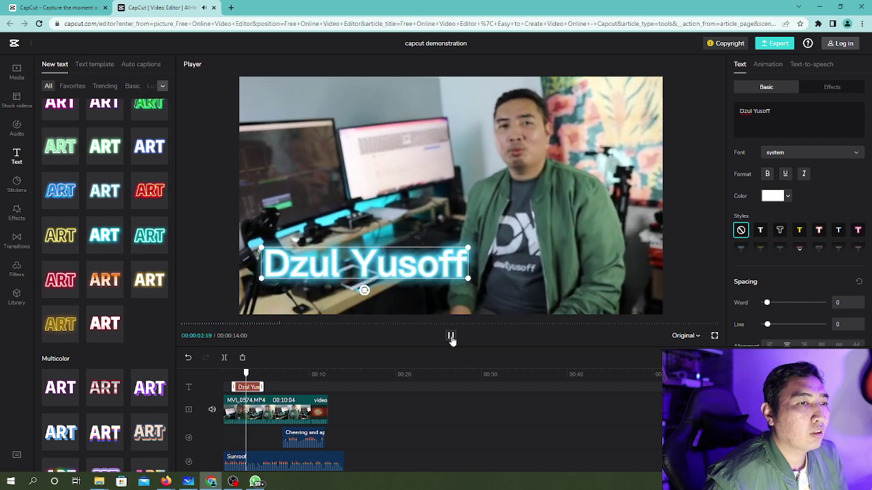
{"action": "left_click", "coordinate": [451, 337]}
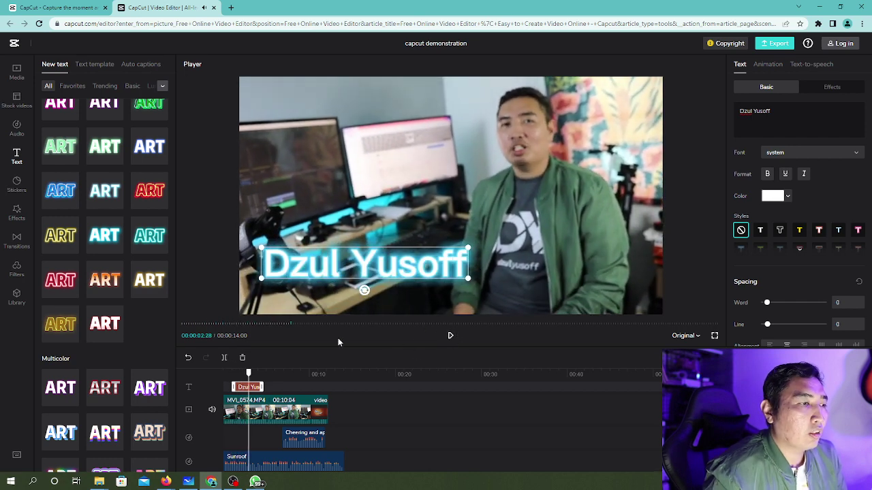
Apply the "Jolt Forward" entrance animation to the name title and play the opening from the start to check it
{"action": "left_click", "coordinate": [769, 67]}
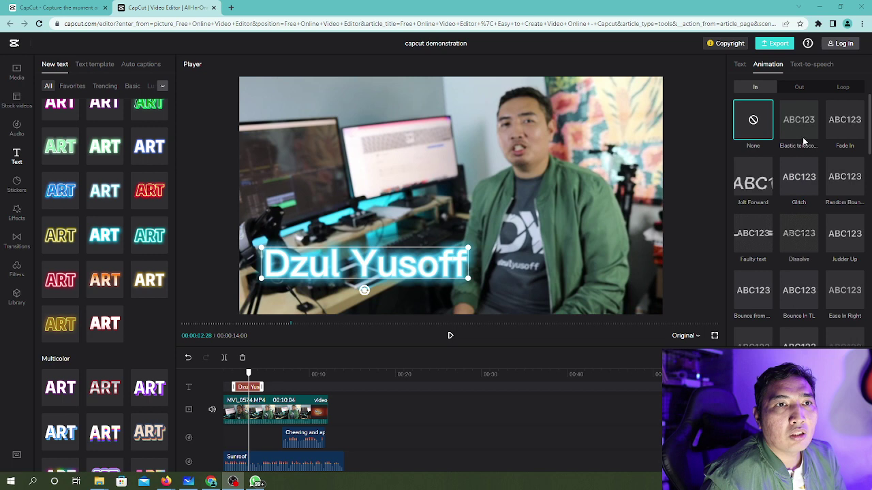
{"action": "left_click", "coordinate": [753, 184]}
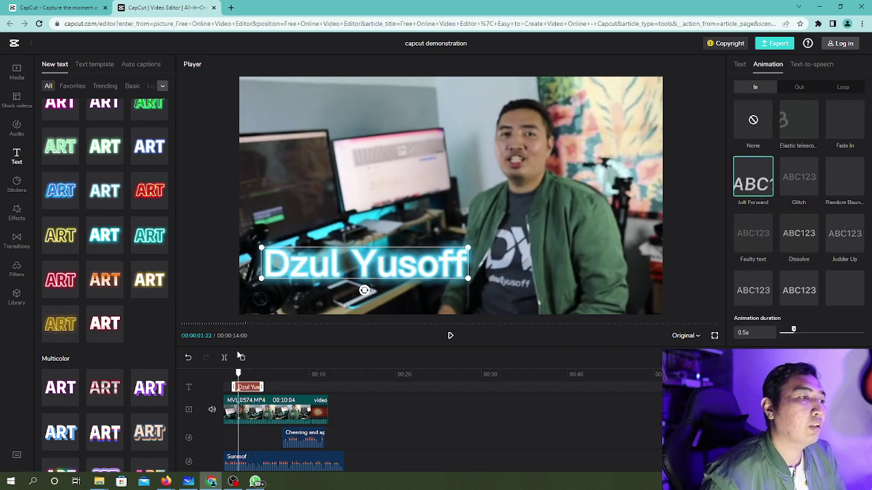
{"action": "left_click_drag", "start_coordinate": [236, 372], "coordinate": [223, 372]}
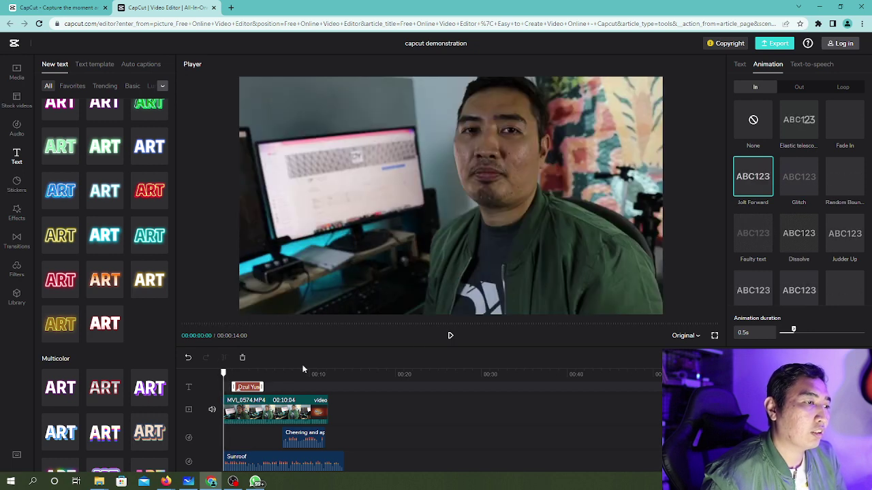
{"action": "left_click", "coordinate": [450, 335]}
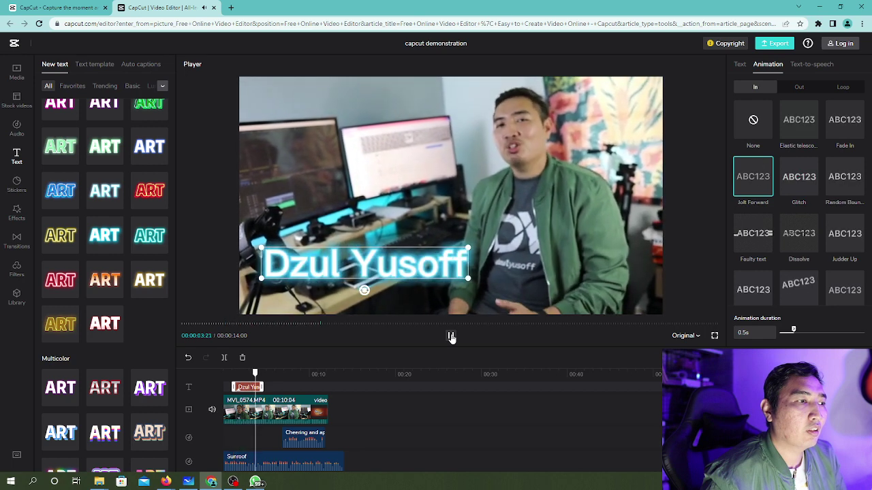
{"action": "left_click", "coordinate": [451, 336]}
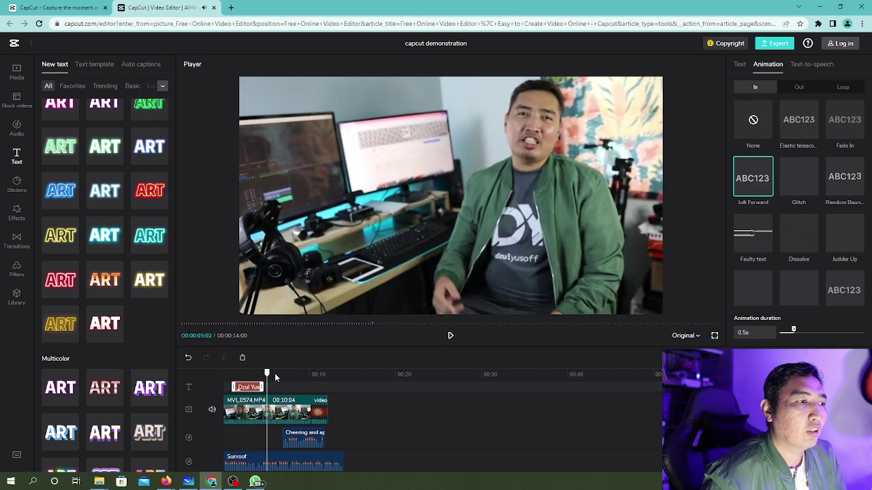
Apply the "Glitch" exit animation to the name title and play the video from the start to check it
{"action": "left_click", "coordinate": [260, 374]}
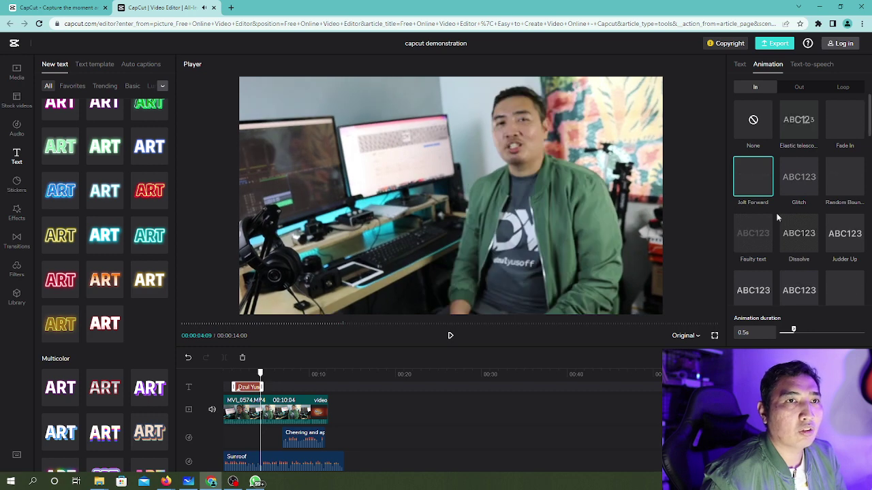
{"action": "left_click", "coordinate": [798, 89]}
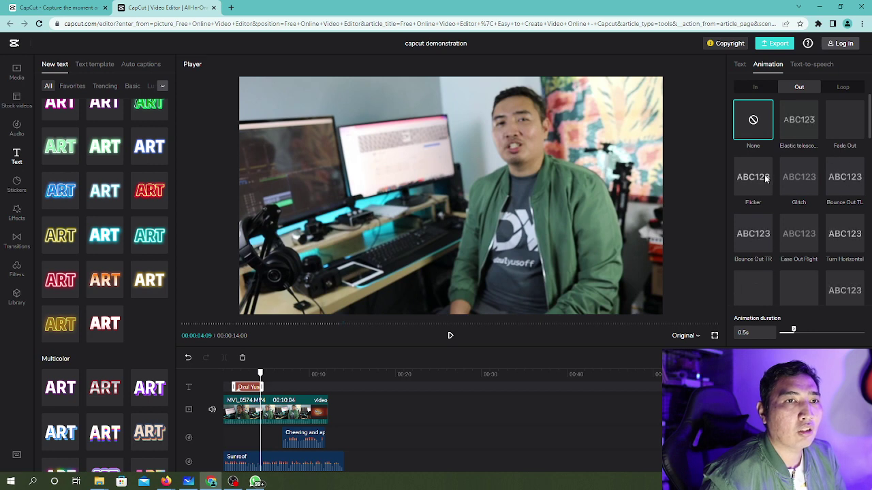
{"action": "left_click", "coordinate": [799, 177]}
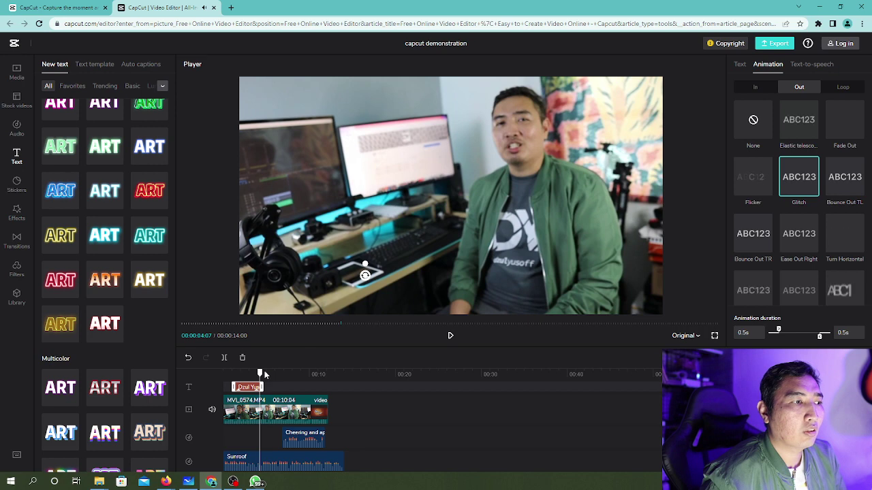
{"action": "left_click_drag", "start_coordinate": [264, 370], "coordinate": [219, 375]}
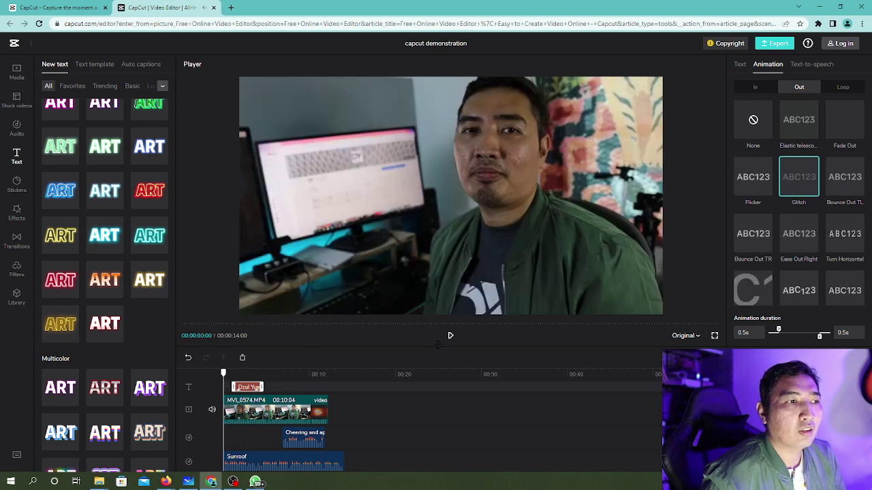
{"action": "left_click", "coordinate": [449, 336]}
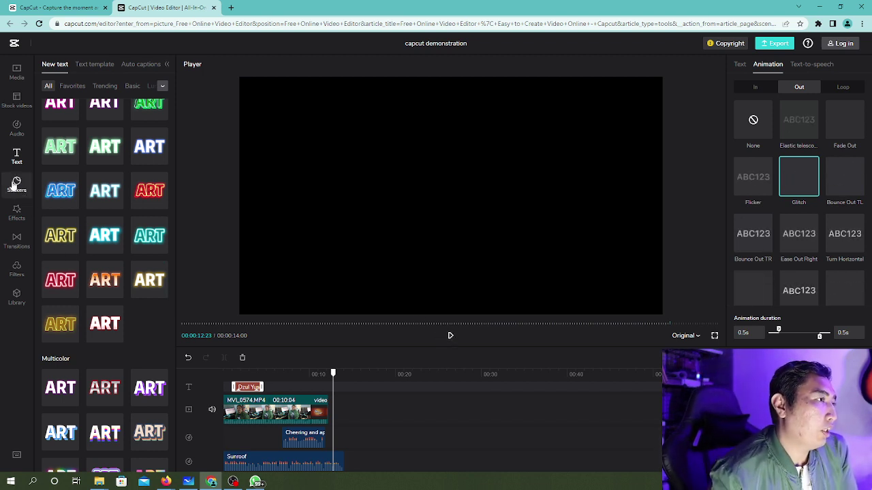
Browse the sticker collection through the Trending, Emoji and Cyber categories
{"action": "left_click", "coordinate": [16, 186]}
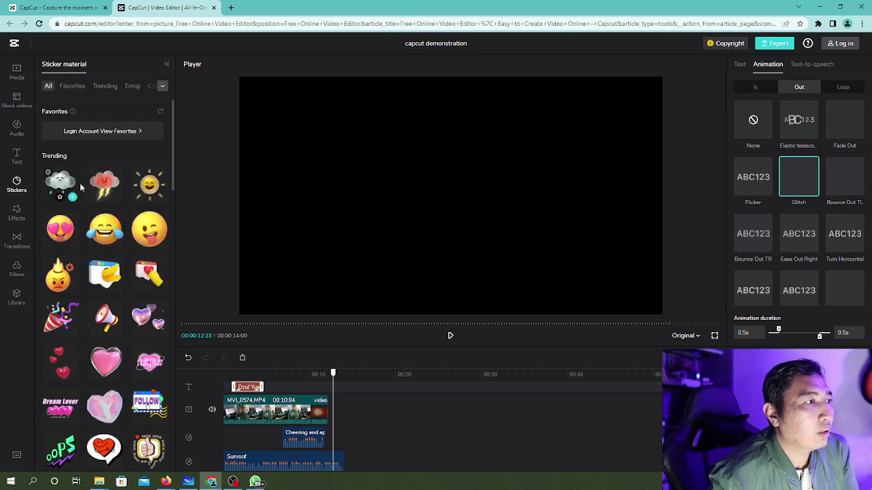
{"action": "scroll", "coordinate": [80, 186], "scroll_direction": "down", "scroll_amount": 6}
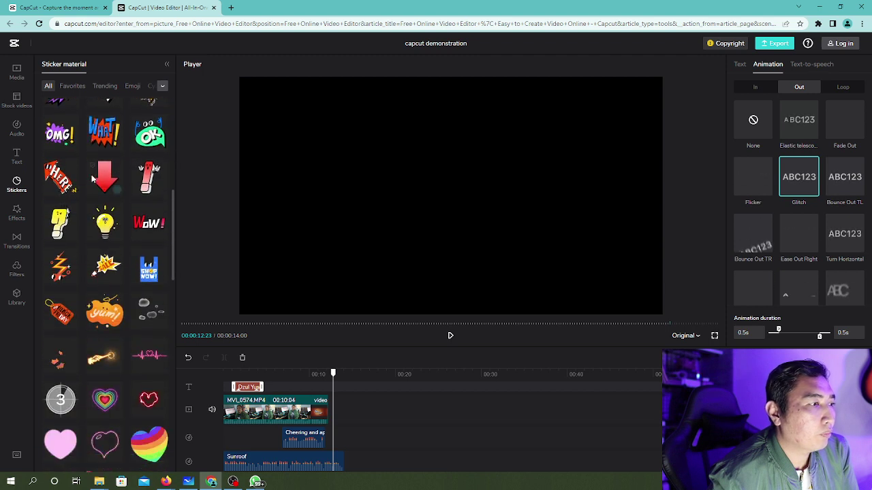
{"action": "scroll", "coordinate": [91, 178], "scroll_direction": "down", "scroll_amount": 10}
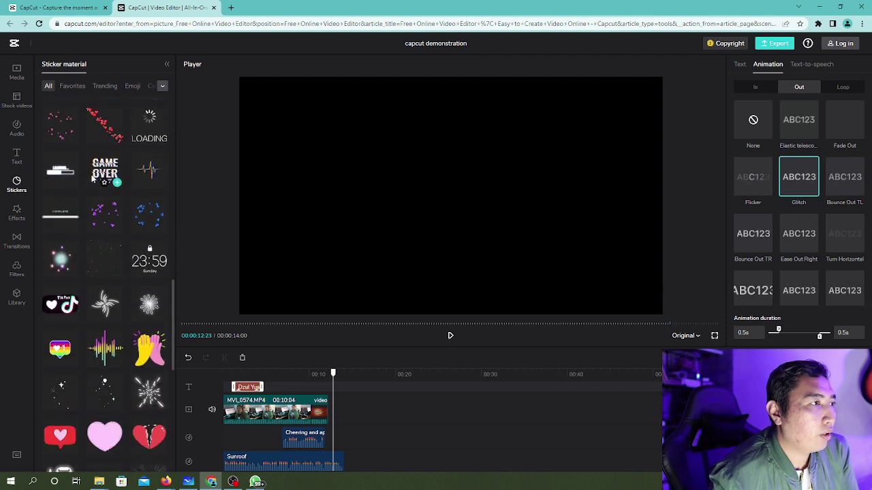
{"action": "scroll", "coordinate": [93, 178], "scroll_direction": "down", "scroll_amount": 5}
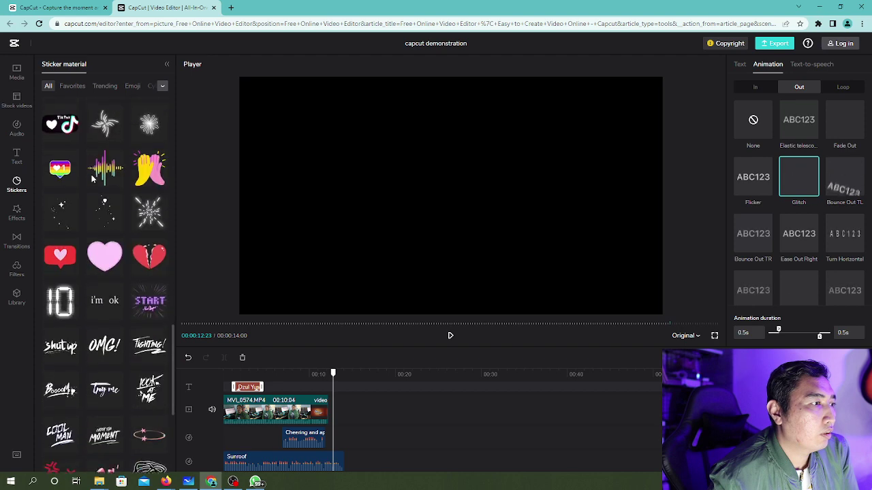
{"action": "scroll", "coordinate": [93, 178], "scroll_direction": "down", "scroll_amount": 5}
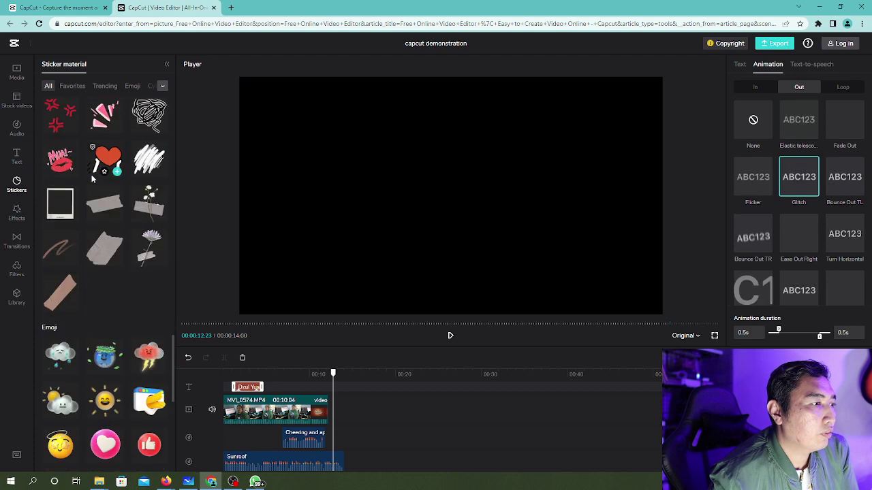
{"action": "scroll", "coordinate": [93, 179], "scroll_direction": "down", "scroll_amount": 10}
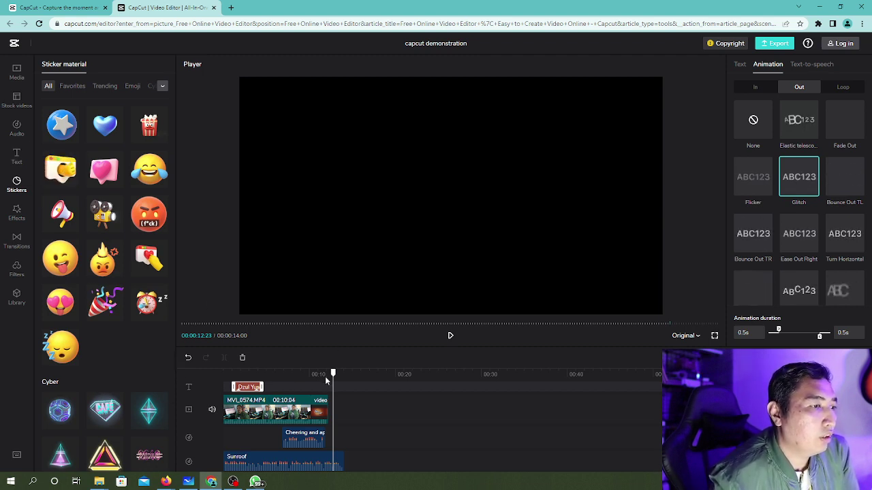
Try the halo blur effect at the start of the video, playing the opening to check it, and delete the effect
{"action": "left_click_drag", "start_coordinate": [333, 374], "coordinate": [311, 375]}
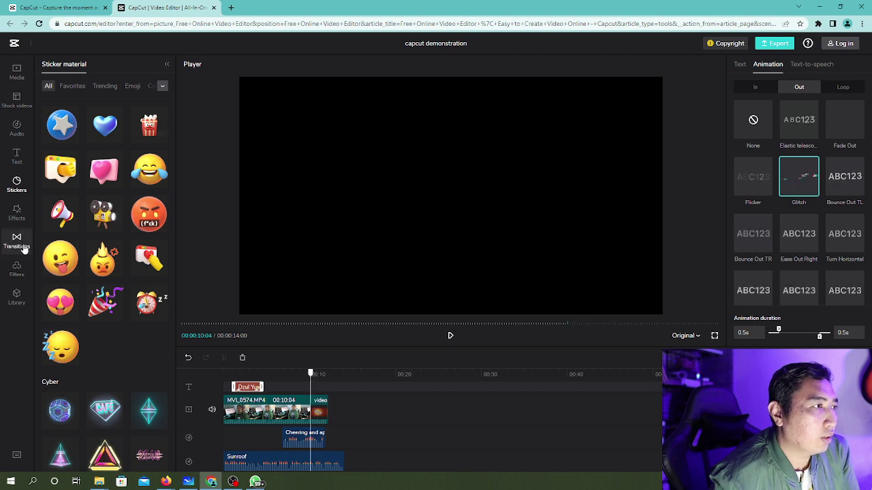
{"action": "left_click", "coordinate": [17, 213]}
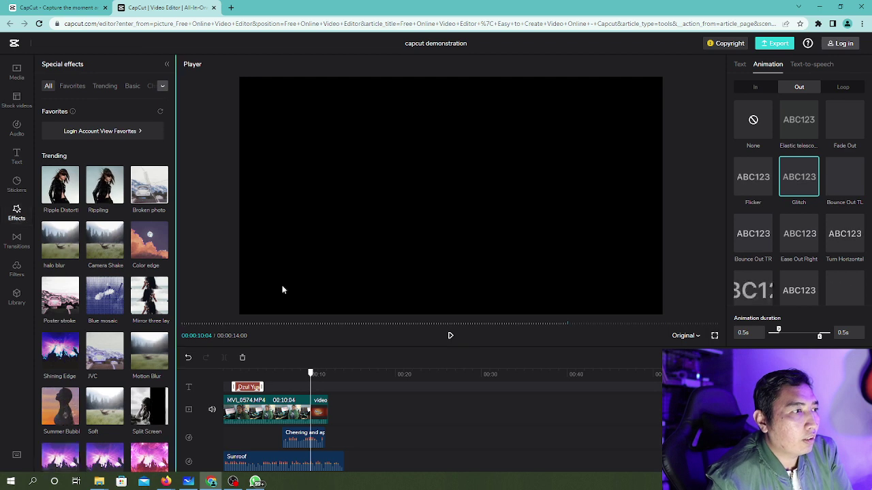
{"action": "left_click_drag", "start_coordinate": [311, 375], "coordinate": [218, 373]}
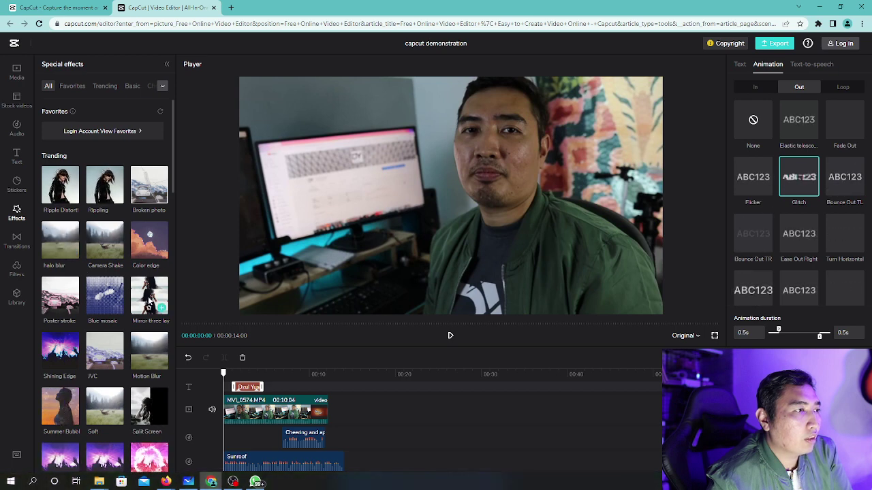
{"action": "left_click", "coordinate": [73, 254]}
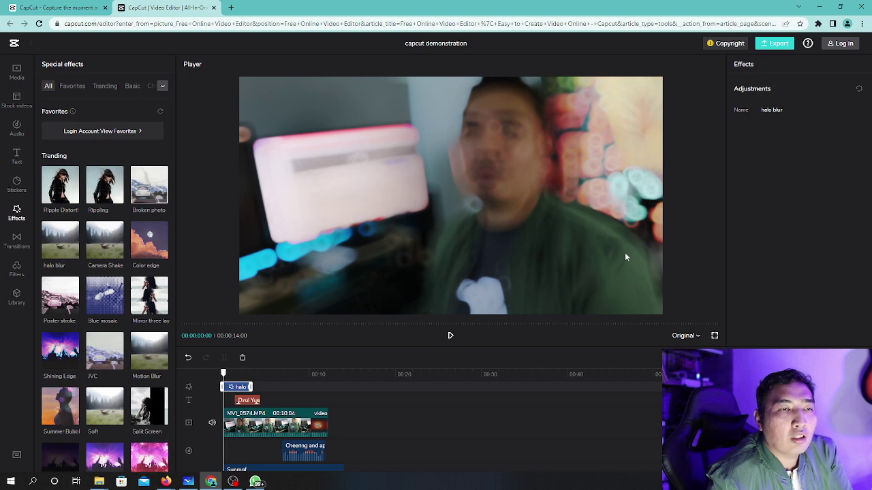
{"action": "left_click", "coordinate": [451, 336]}
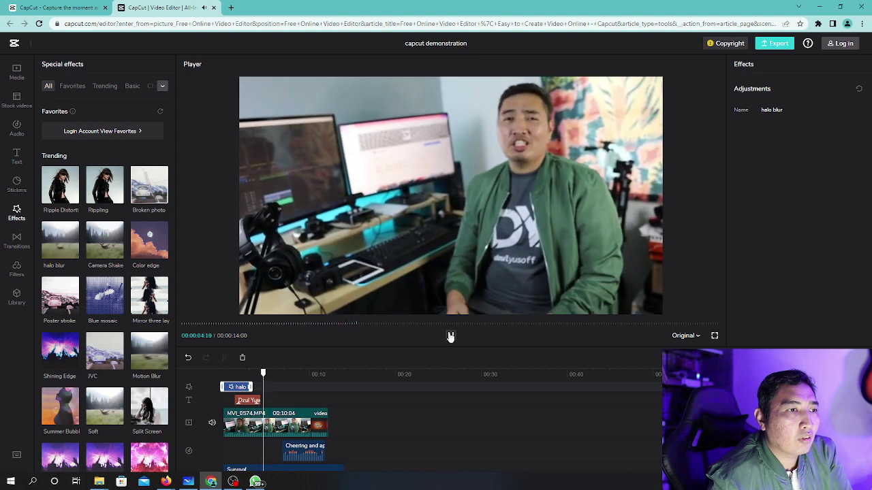
{"action": "left_click", "coordinate": [450, 336]}
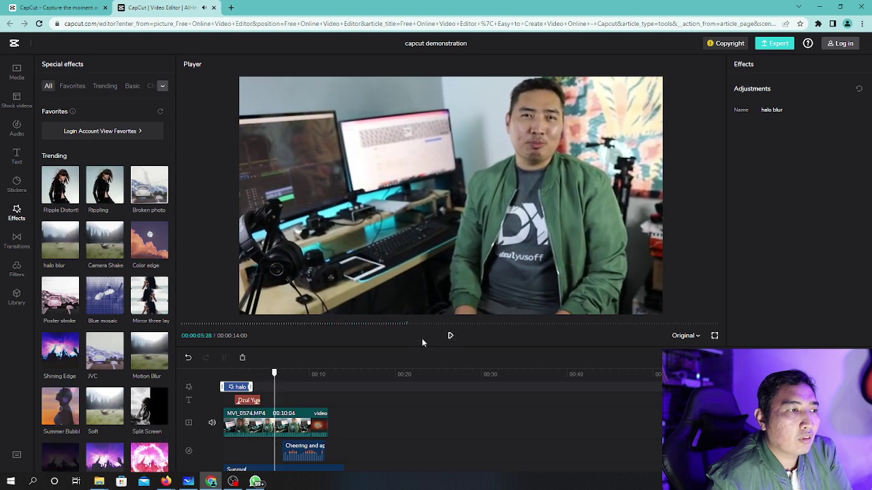
{"action": "left_click", "coordinate": [242, 358]}
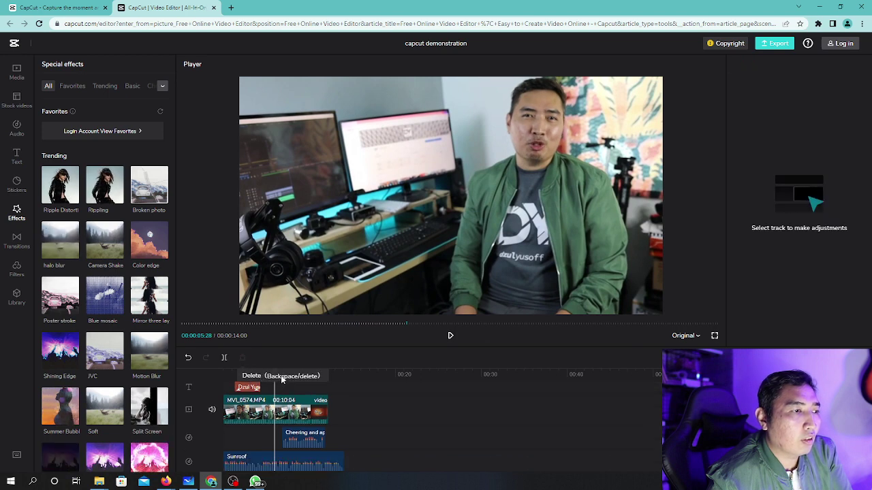
Preview the Rippling effect and add it at the start of the video
{"action": "left_click_drag", "start_coordinate": [273, 374], "coordinate": [224, 374]}
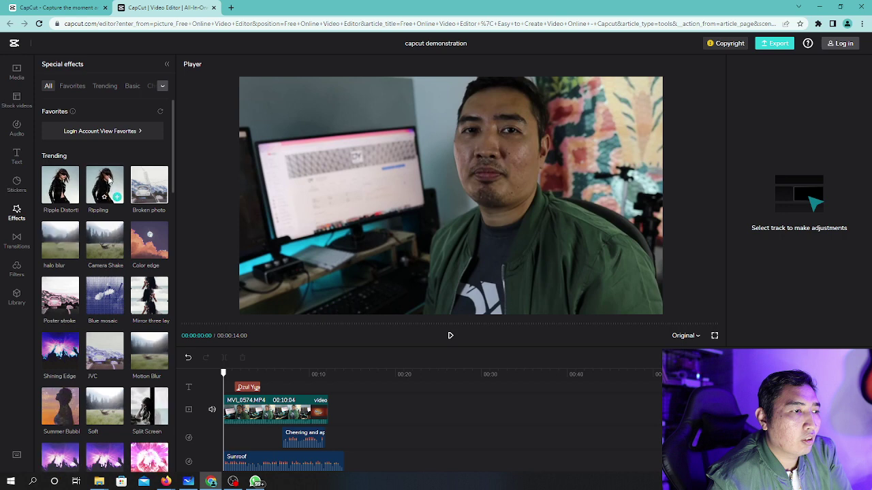
{"action": "left_click", "coordinate": [109, 181]}
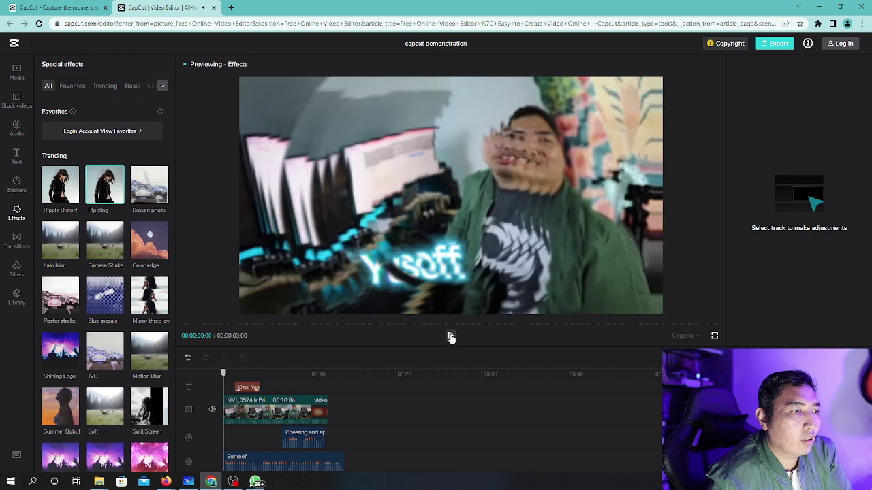
{"action": "mouse_move", "coordinate": [105, 196]}
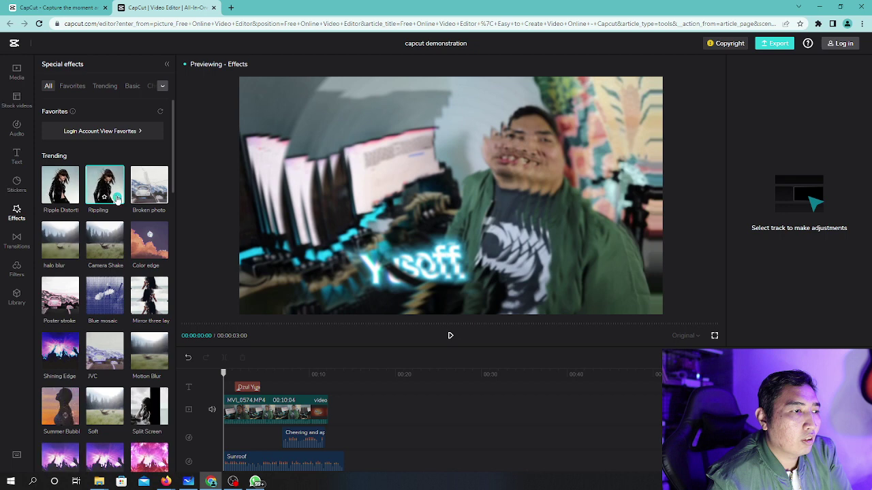
{"action": "left_click", "coordinate": [117, 198]}
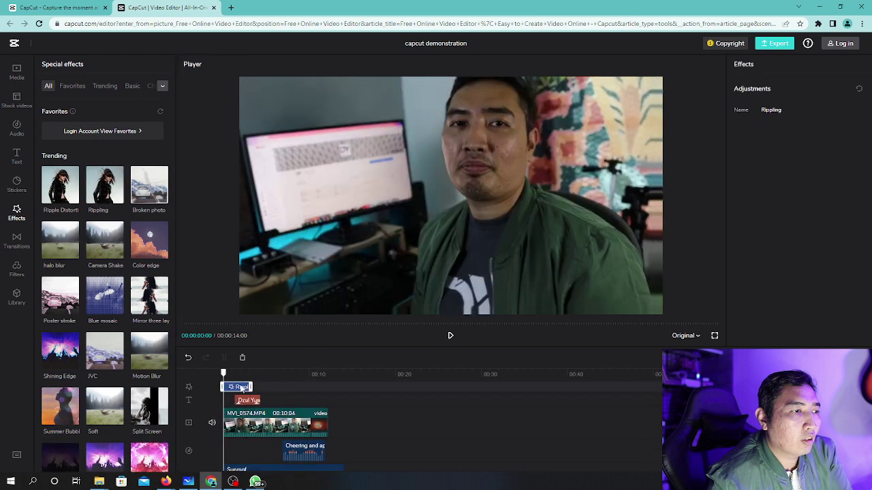
Play the opening with a shortened Rippling effect and delete the effect from the timeline
{"action": "left_click", "coordinate": [760, 93]}
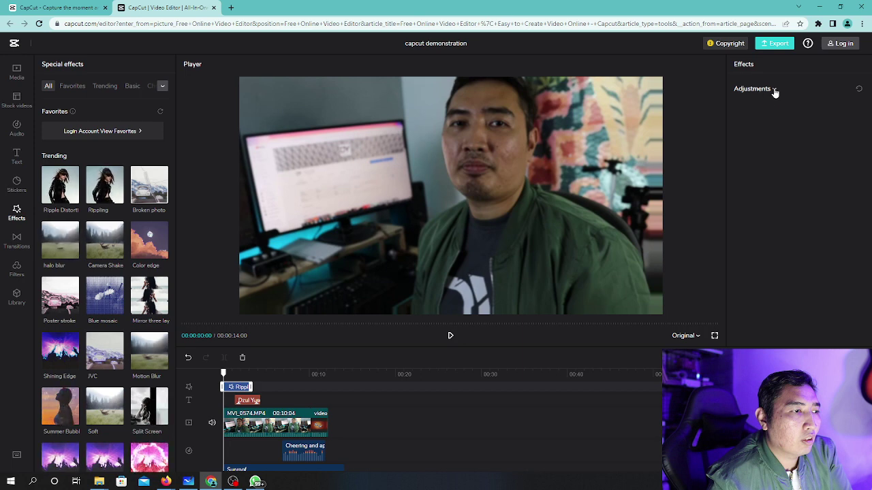
{"action": "left_click", "coordinate": [760, 92]}
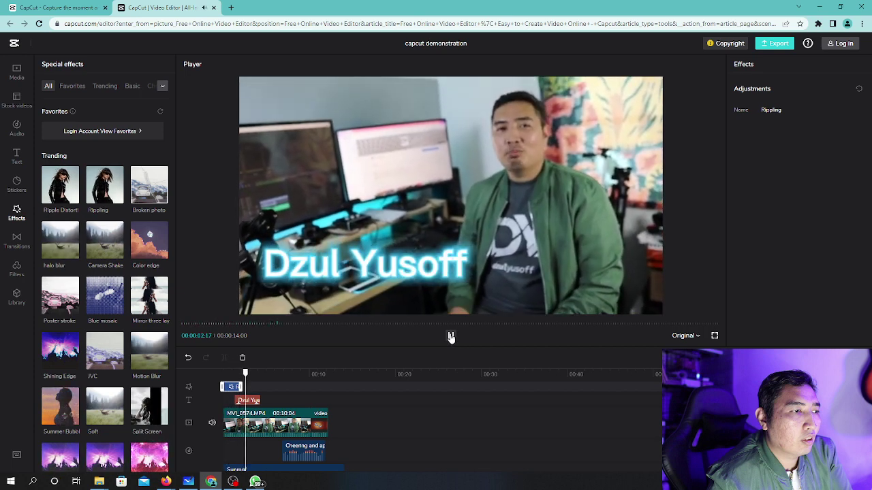
{"action": "left_click", "coordinate": [450, 337]}
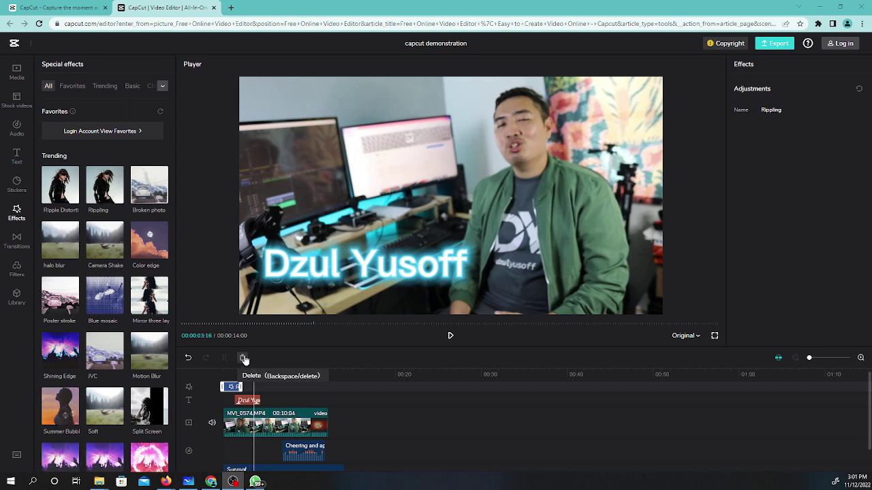
{"action": "left_click", "coordinate": [243, 358]}
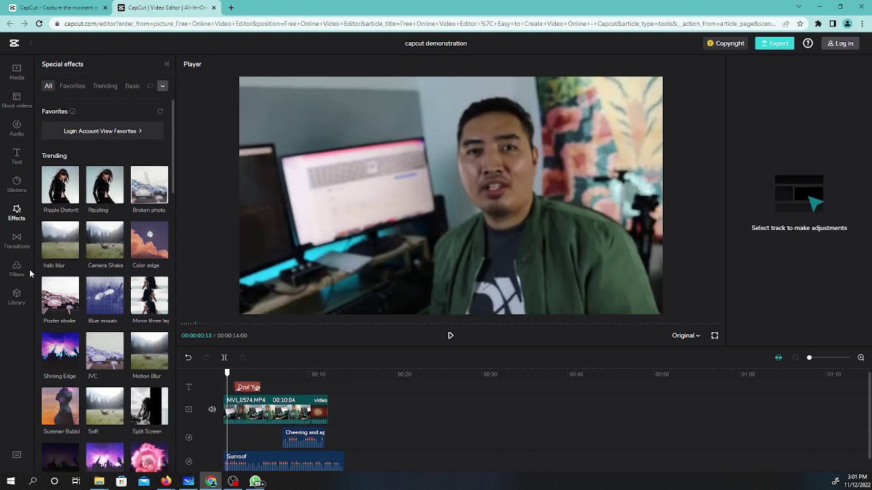
Try placing the Flashes transition at the cut between the MVI_0574.MP4 clip and the ending clip
{"action": "left_click", "coordinate": [17, 242]}
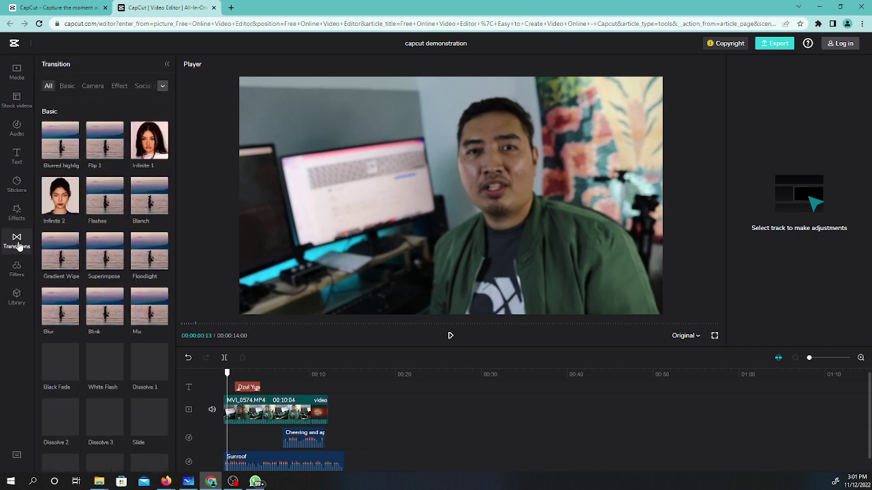
{"action": "left_click_drag", "start_coordinate": [57, 304], "coordinate": [311, 407]}
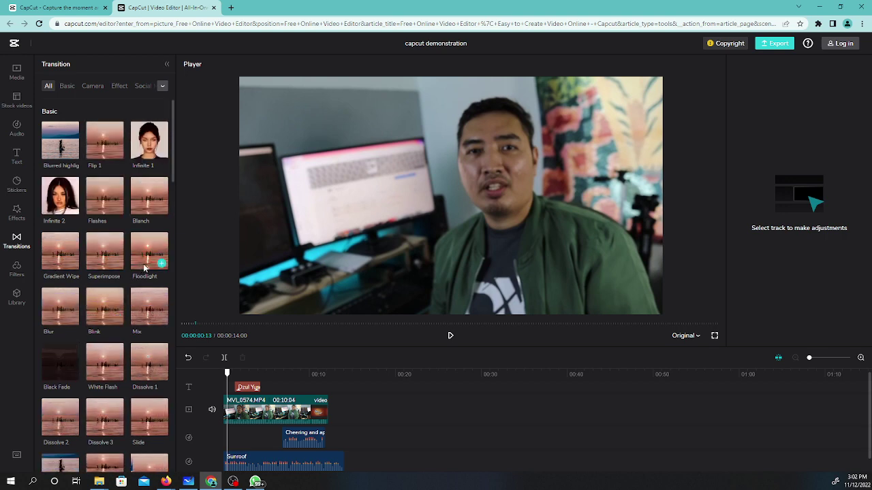
{"action": "left_click", "coordinate": [116, 209]}
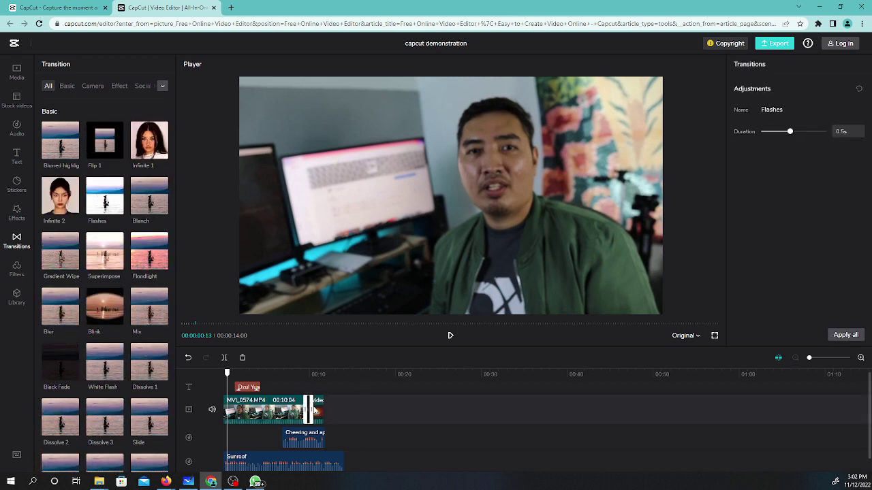
{"action": "left_click", "coordinate": [314, 409]}
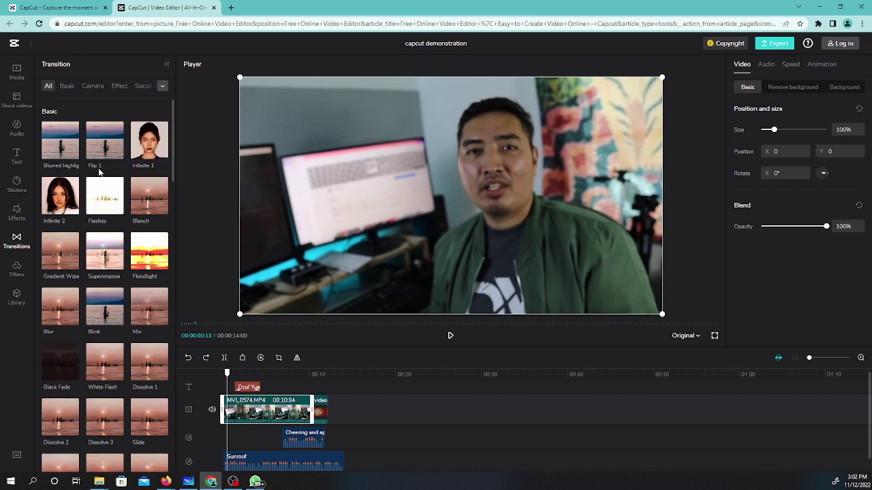
{"action": "mouse_move", "coordinate": [104, 197]}
{"action": "left_mouse_down"}
{"action": "mouse_move", "coordinate": [232, 371]}
{"action": "mouse_move", "coordinate": [225, 417]}
{"action": "left_mouse_up"}
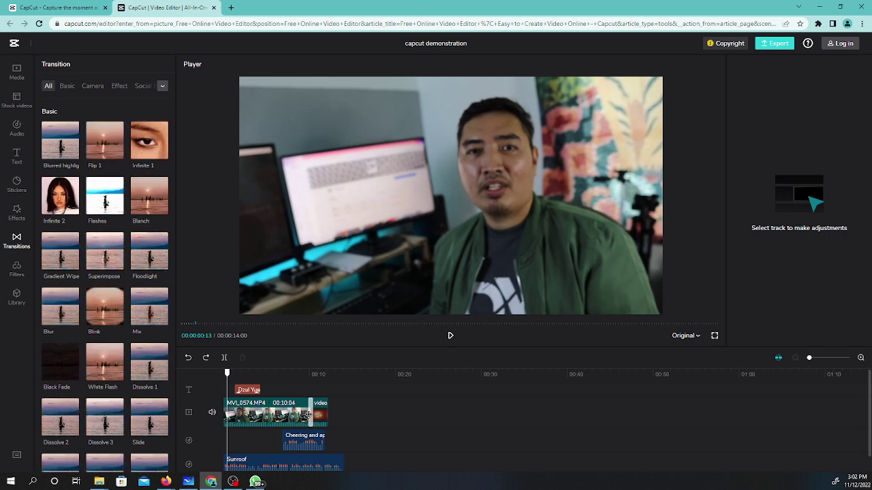
{"action": "left_click", "coordinate": [309, 413]}
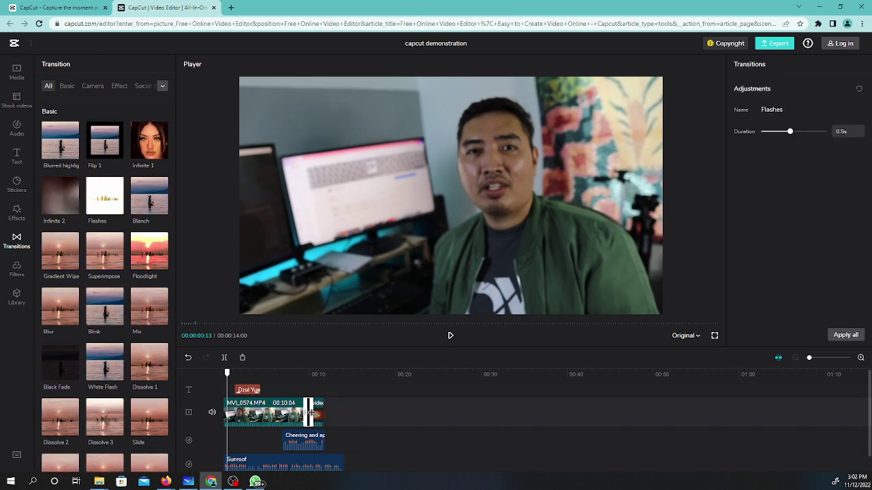
{"action": "left_click", "coordinate": [418, 378]}
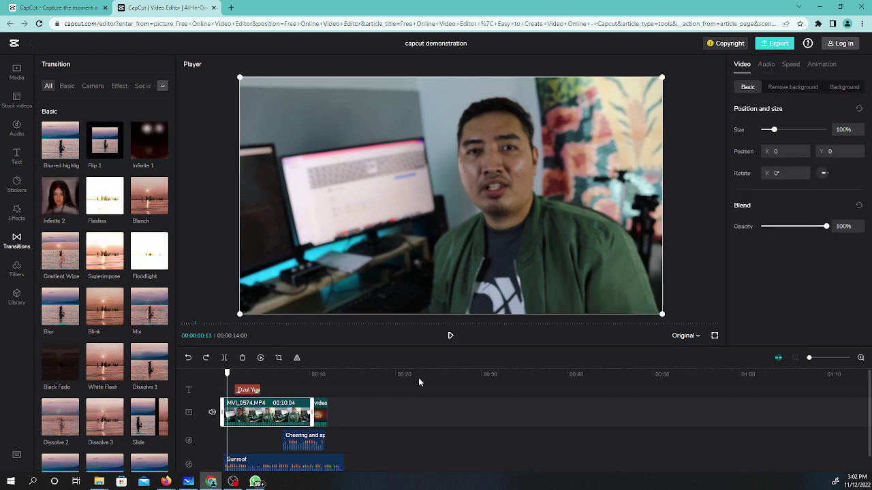
Apply the 0.5 s Flashes transition between the MVI_0574.MP4 clip and the ending clip, and play the video to its end
{"action": "left_click", "coordinate": [117, 208]}
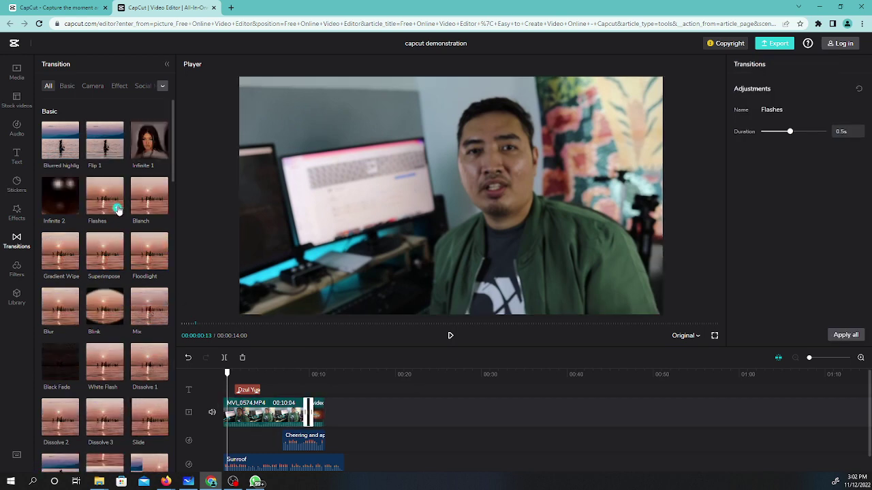
{"action": "left_click", "coordinate": [451, 337]}
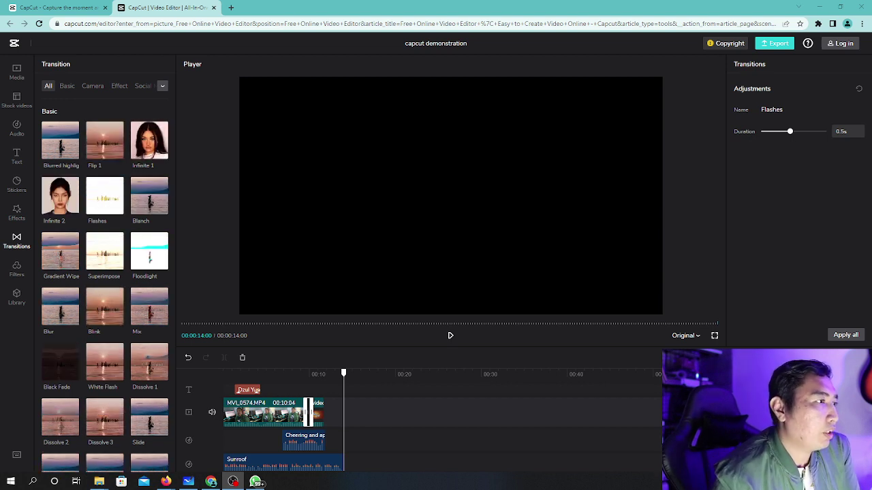
Look over the filter library and the MVI_0574.MP4 clip's video, audio, speed and animation settings
{"action": "left_click", "coordinate": [16, 270]}
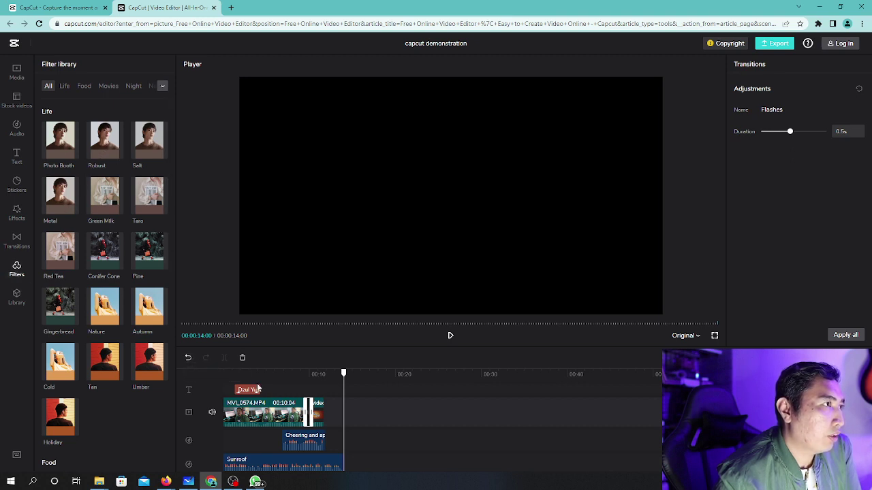
{"action": "left_click", "coordinate": [276, 406]}
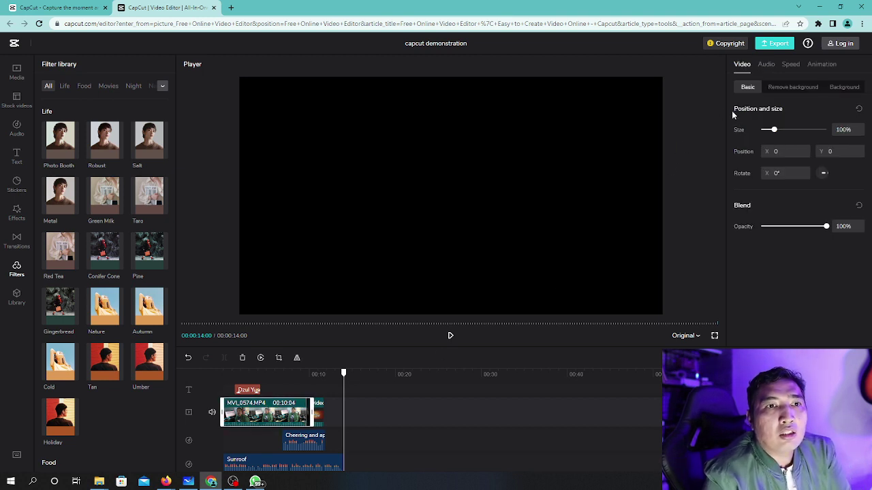
{"action": "left_click", "coordinate": [767, 66]}
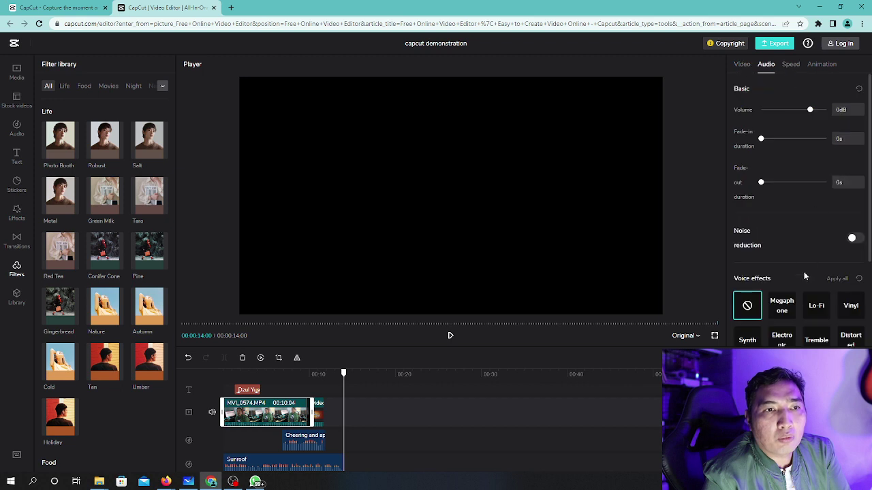
{"action": "scroll", "coordinate": [804, 275], "scroll_direction": "down", "scroll_amount": 3}
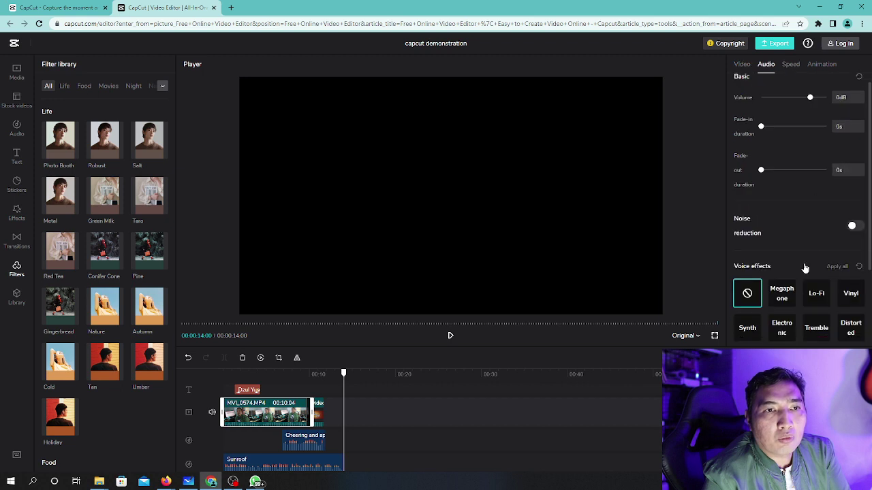
{"action": "left_click", "coordinate": [792, 66]}
{"action": "left_click", "coordinate": [820, 65]}
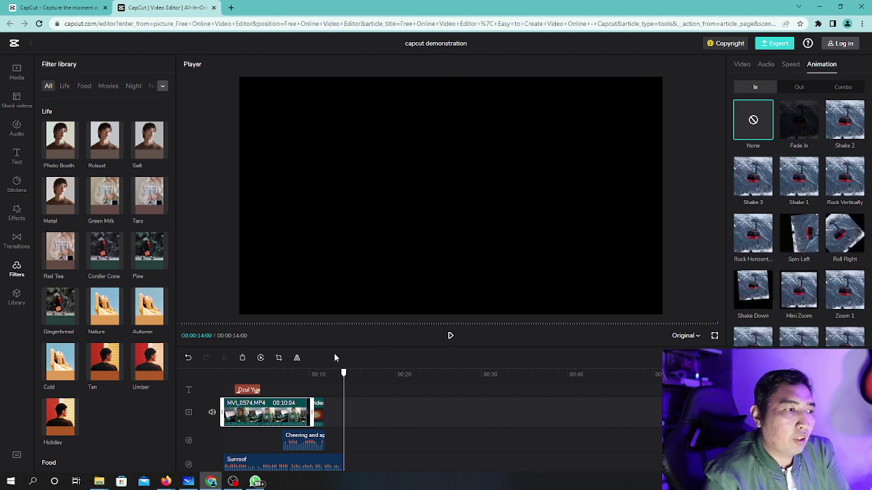
Apply the Shake 3 entrance animation to the MVI_0574.MP4 clip and play the video from the start
{"action": "left_click_drag", "start_coordinate": [229, 385], "coordinate": [222, 385]}
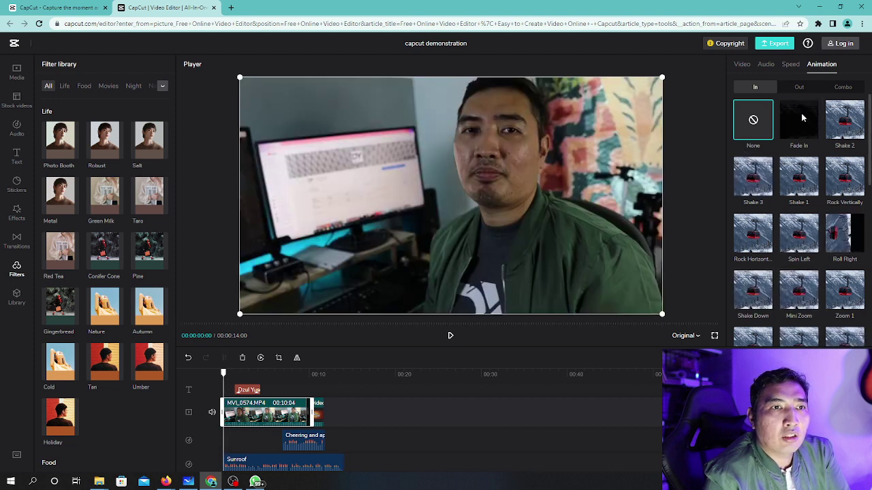
{"action": "left_click", "coordinate": [756, 180]}
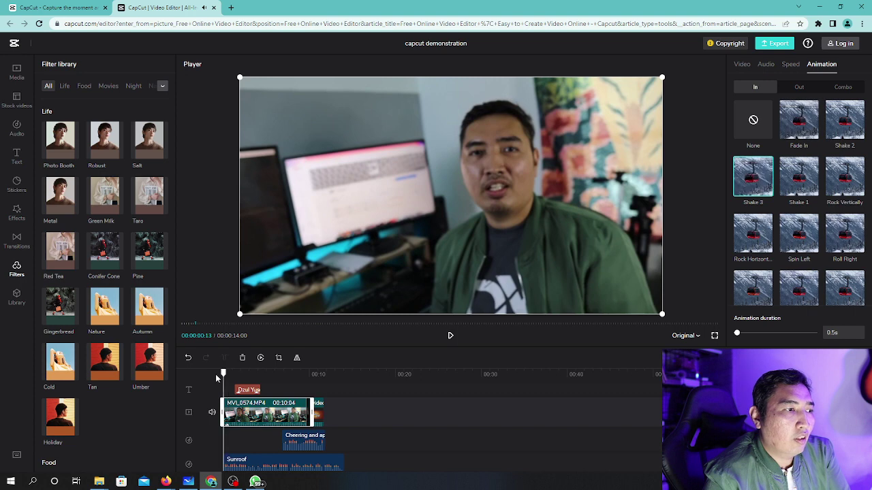
{"action": "left_click", "coordinate": [450, 335]}
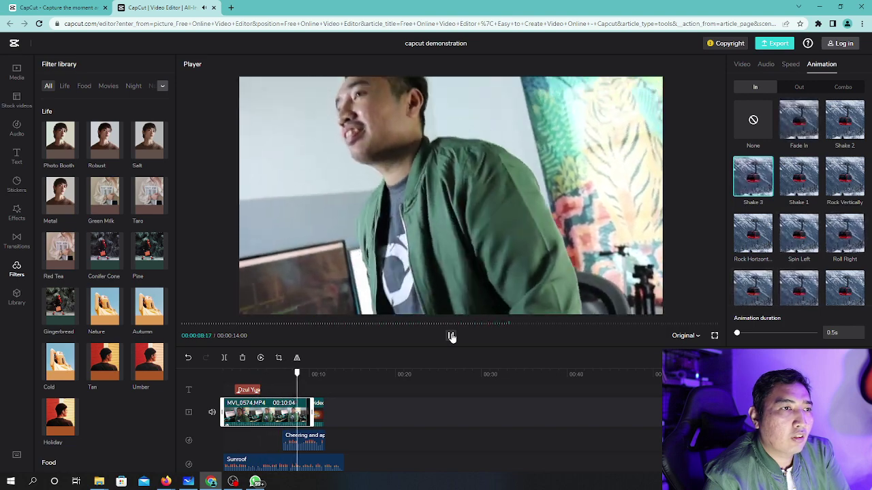
{"action": "left_click", "coordinate": [451, 337]}
Look over the exit animations for the MVI_0574.MP4 clip and return the playhead to the start of the timeline
{"action": "left_click", "coordinate": [799, 88]}
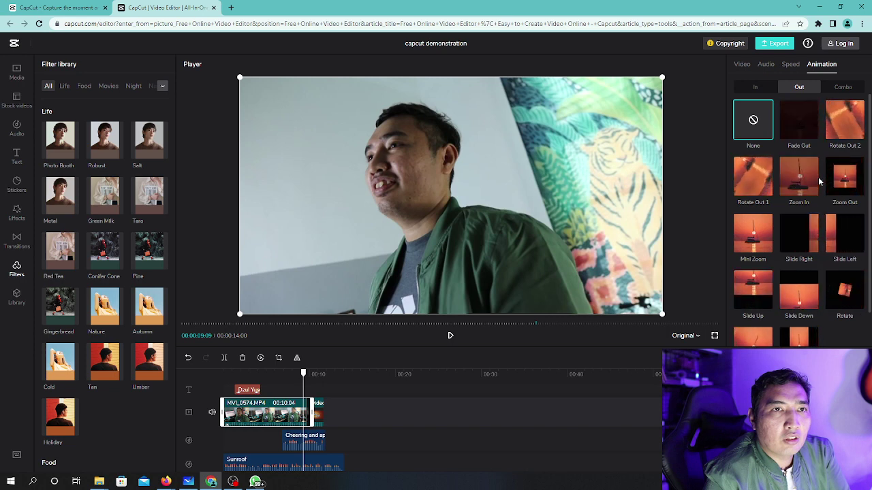
{"action": "scroll", "coordinate": [818, 177], "scroll_direction": "down", "scroll_amount": 1}
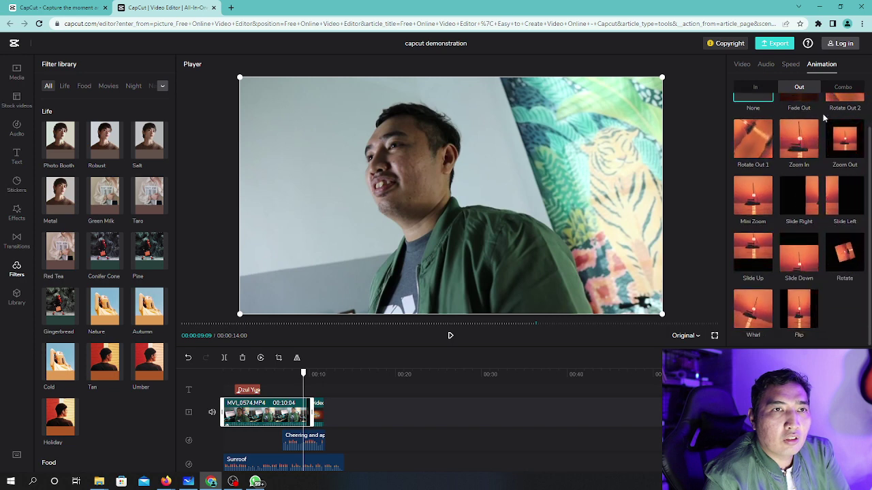
{"action": "scroll", "coordinate": [805, 161], "scroll_direction": "up", "scroll_amount": 1}
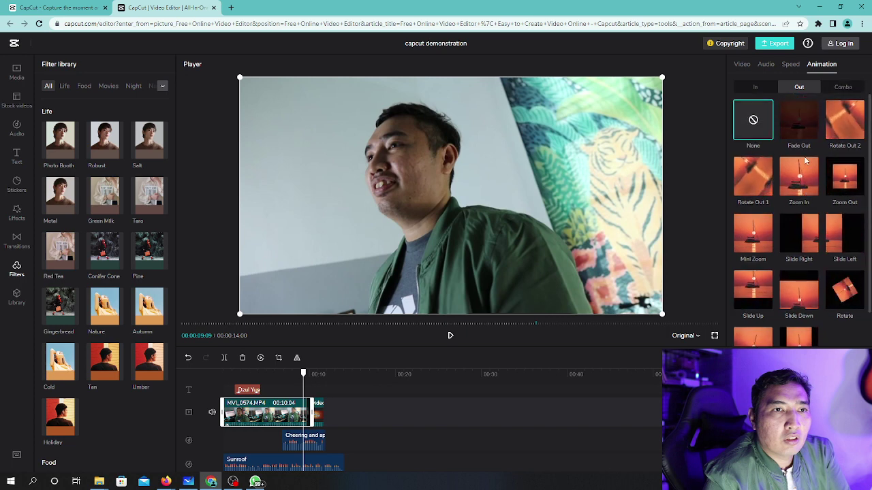
{"action": "left_click", "coordinate": [755, 87]}
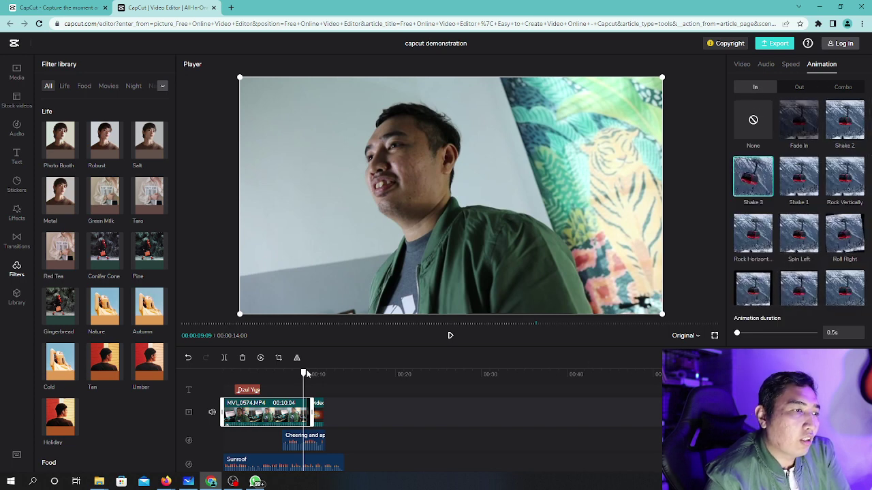
{"action": "left_click_drag", "start_coordinate": [305, 374], "coordinate": [223, 374]}
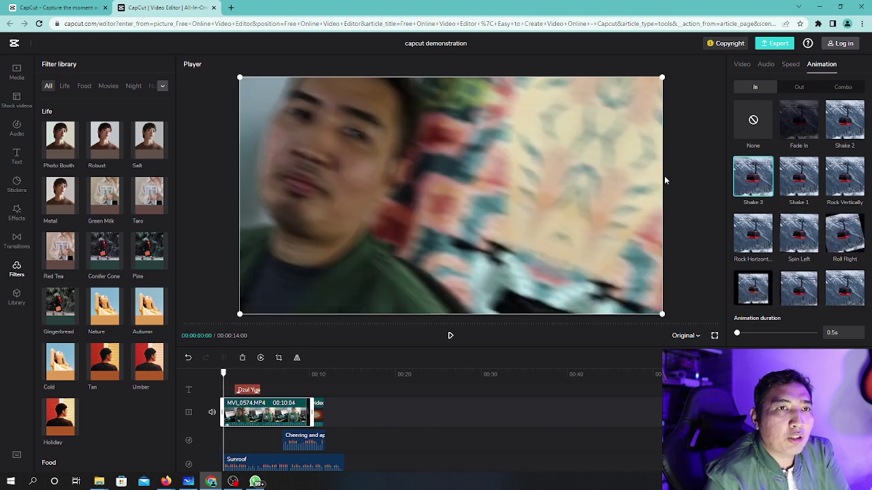
Start exporting the video and log in with the existing Google account, entering the account password
{"action": "mouse_move", "coordinate": [723, 44]}
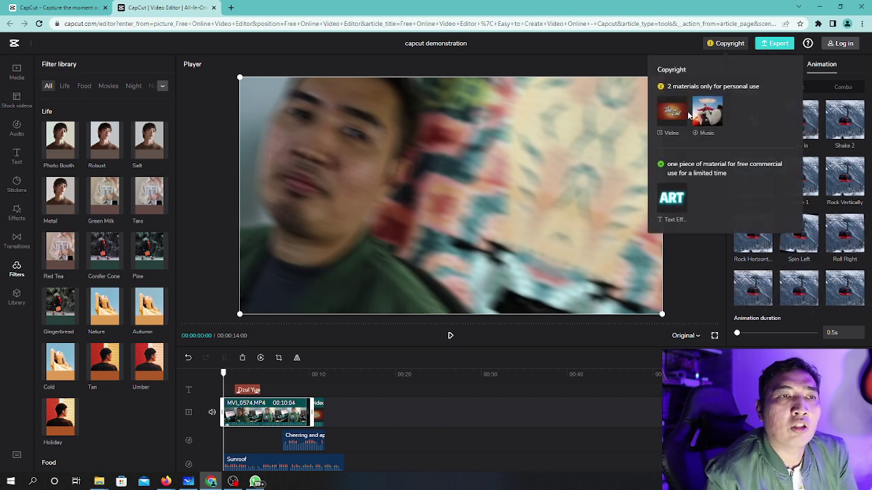
{"action": "left_click", "coordinate": [778, 44]}
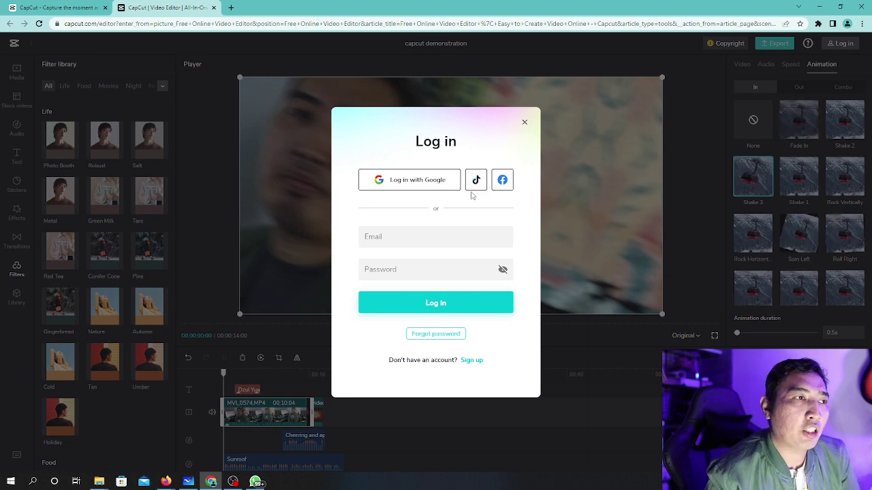
{"action": "left_click", "coordinate": [421, 186]}
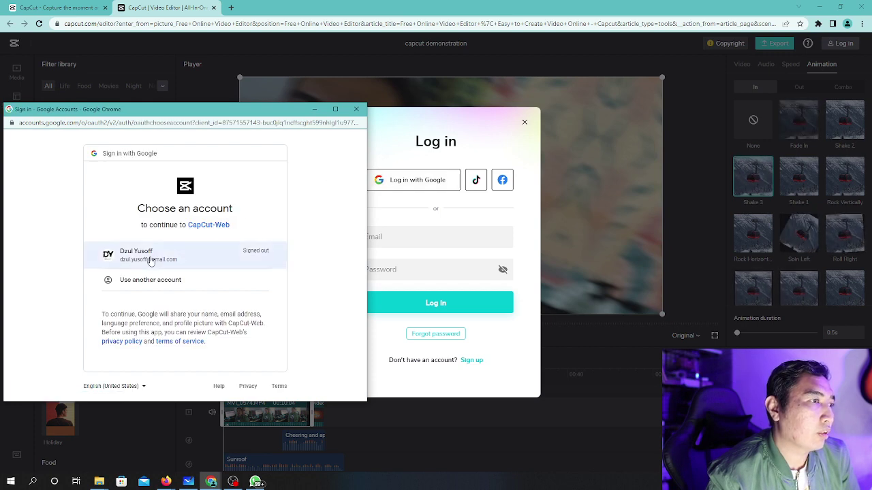
{"action": "left_click", "coordinate": [151, 261]}
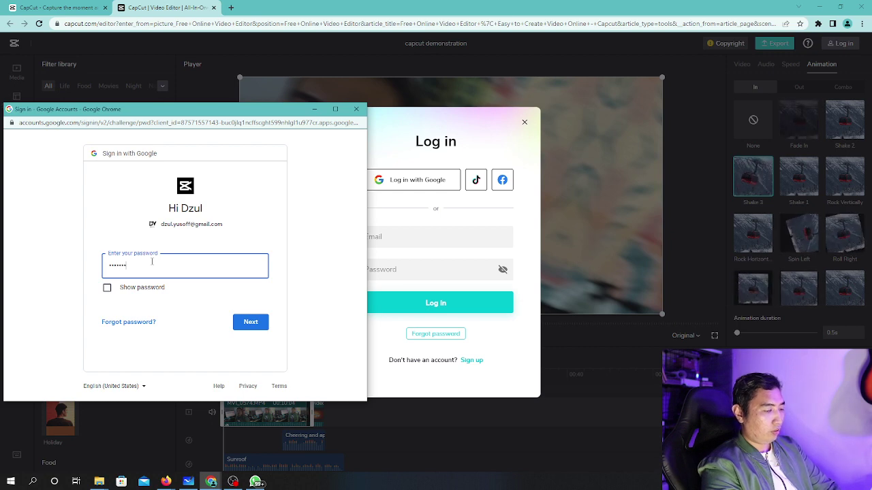
{"action": "left_click", "coordinate": [239, 324]}
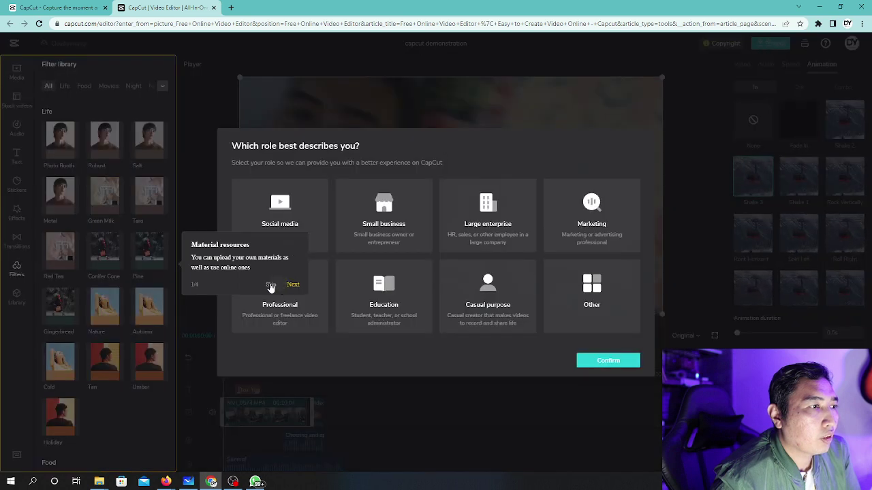
Skip the introductory tour and confirm Education as the user role
{"action": "left_click", "coordinate": [271, 285]}
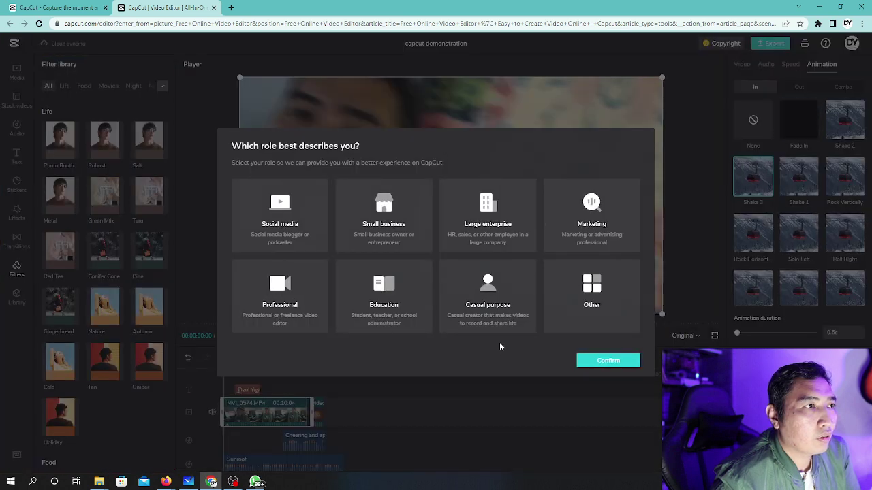
{"action": "left_click", "coordinate": [383, 300]}
{"action": "left_click", "coordinate": [598, 363]}
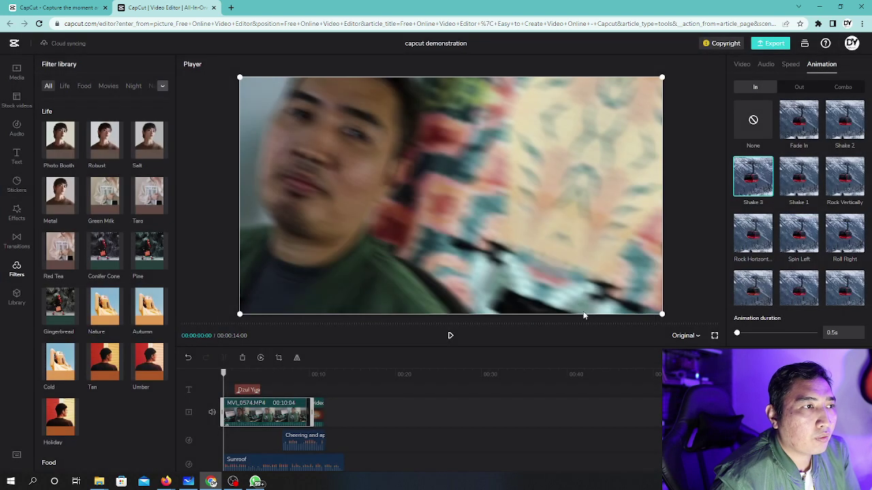
Try to export the project and check the copyright information of its materials
{"action": "left_click", "coordinate": [770, 44]}
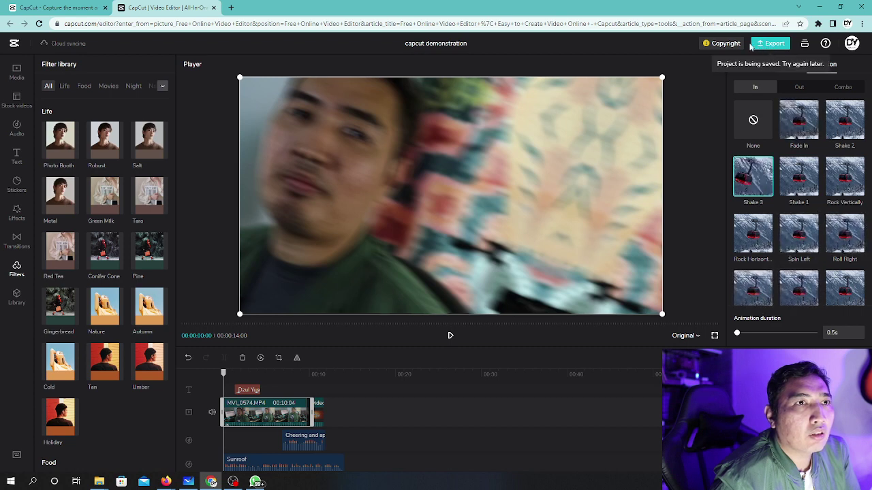
{"action": "left_click", "coordinate": [760, 45]}
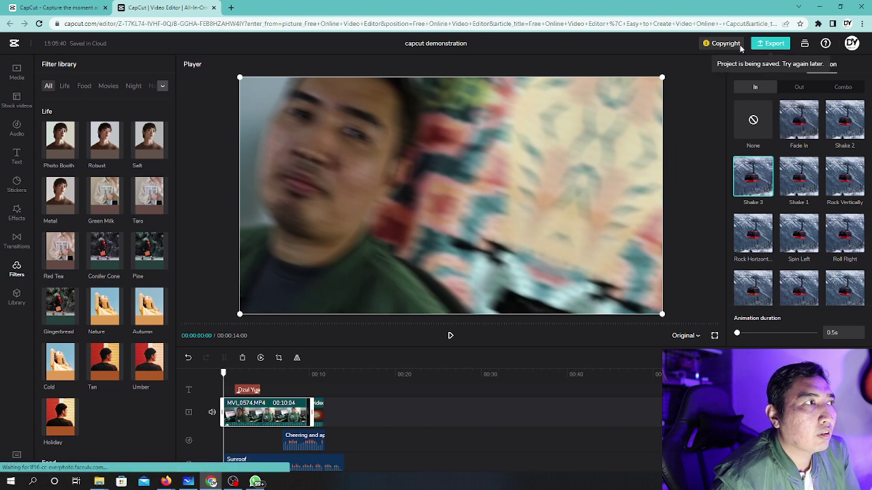
{"action": "left_click", "coordinate": [773, 45]}
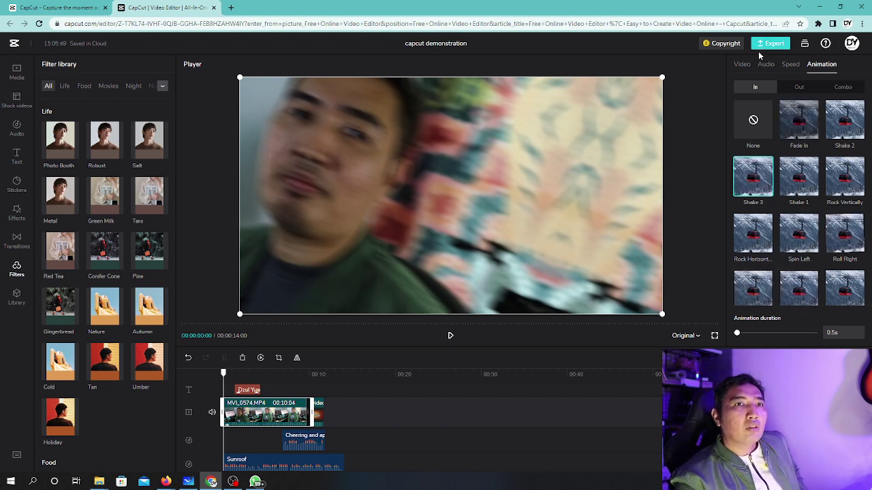
{"action": "left_click", "coordinate": [803, 45]}
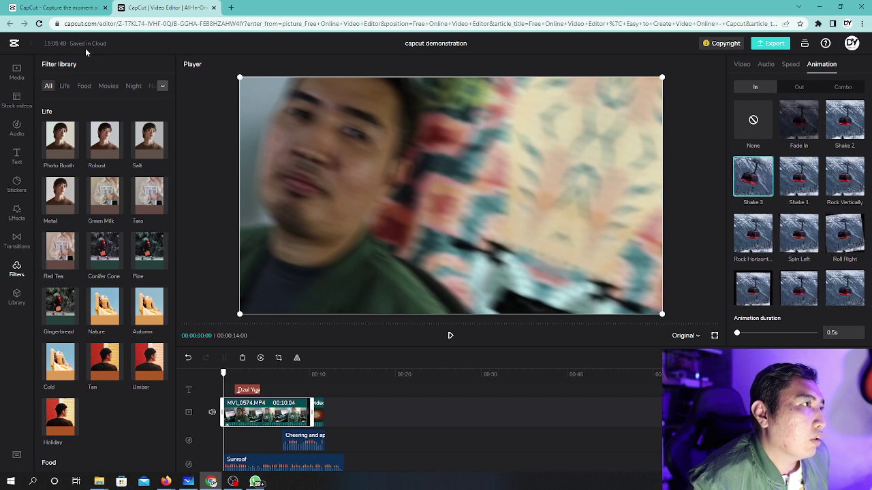
{"action": "left_click", "coordinate": [724, 43]}
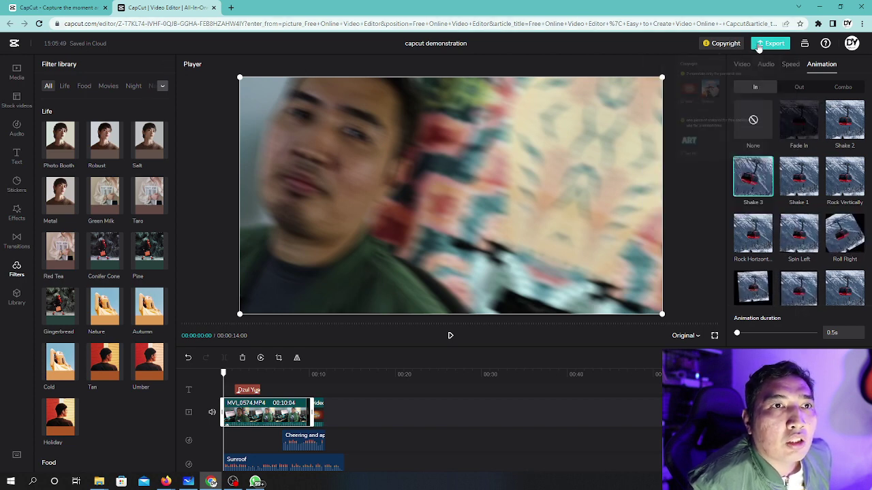
Export the video under the filename capcut demonstration, keeping the 720p resolution
{"action": "left_click", "coordinate": [758, 45]}
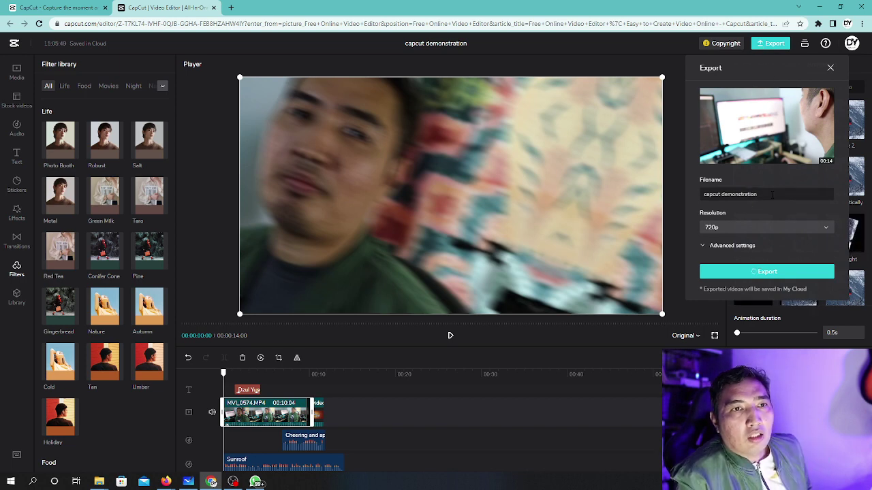
{"action": "left_click", "coordinate": [825, 230]}
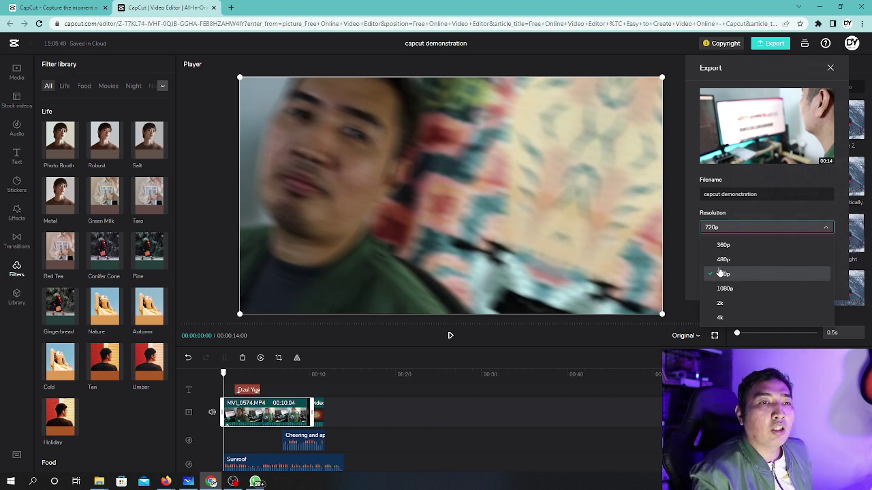
{"action": "left_click", "coordinate": [747, 274]}
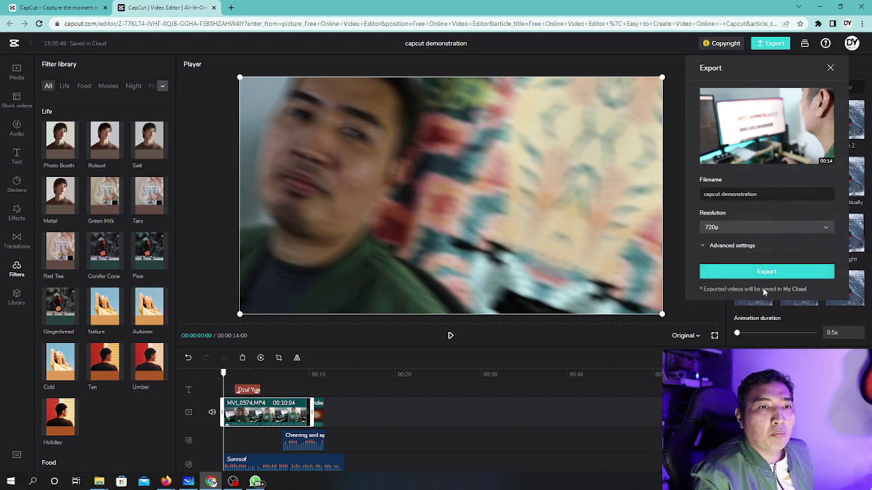
{"action": "left_click", "coordinate": [705, 247]}
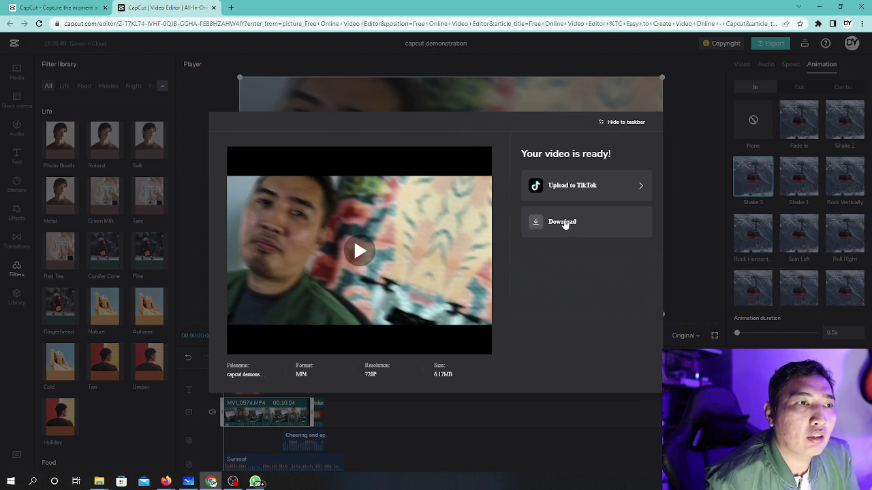
Download the exported capcut demonstration video and show the file in its folder
{"action": "left_click", "coordinate": [564, 223]}
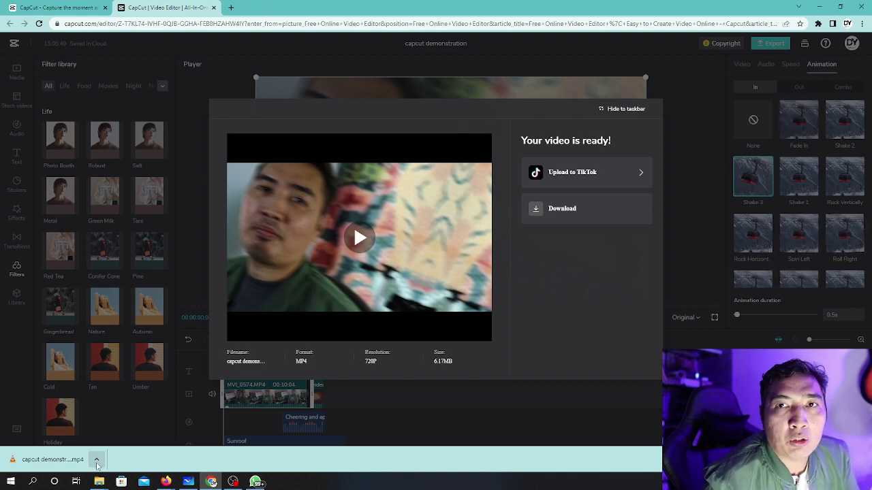
{"action": "left_click", "coordinate": [97, 460]}
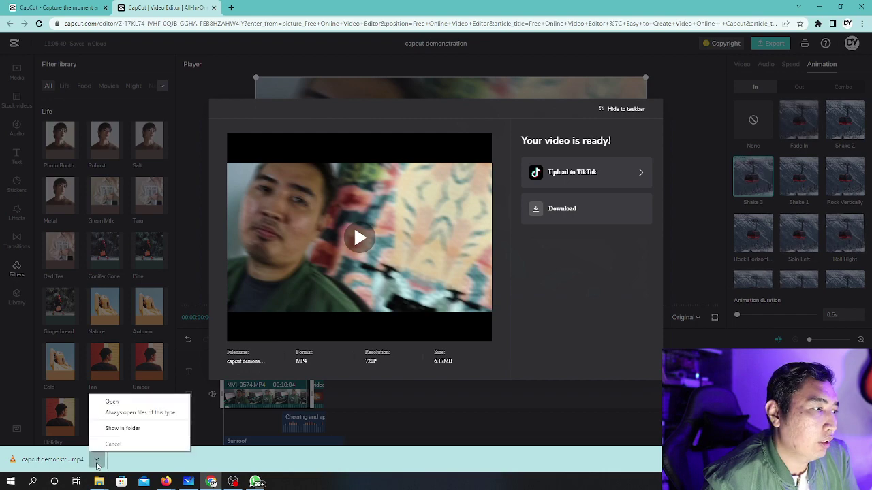
{"action": "left_click", "coordinate": [126, 428]}
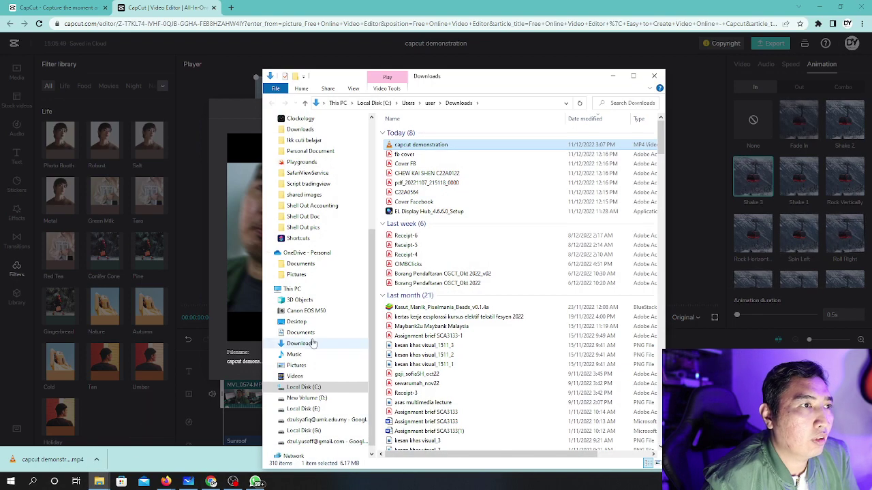
Play the downloaded capcut demonstration file in VLC media player, close the player and minimise the Downloads folder window
{"action": "right_click", "coordinate": [427, 148]}
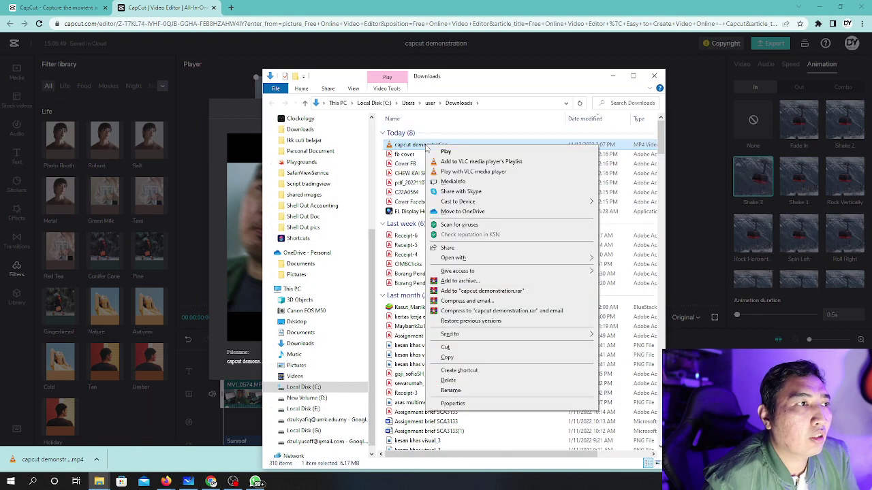
{"action": "left_click", "coordinate": [479, 171]}
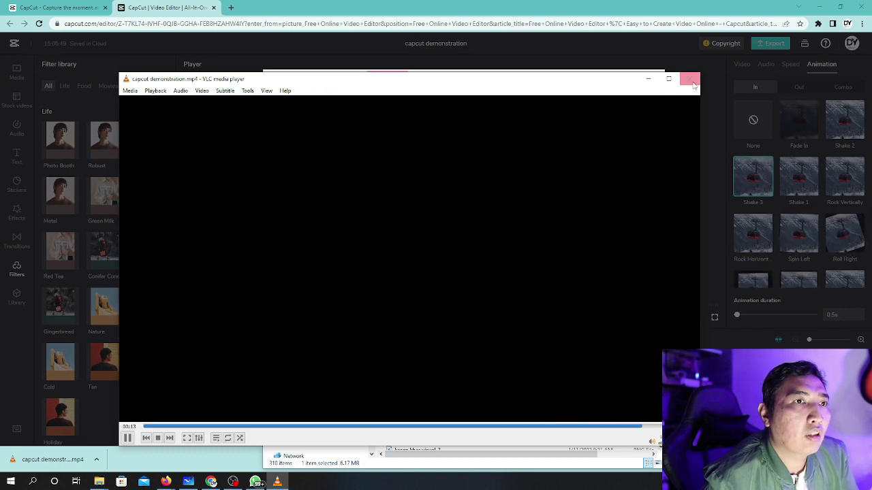
{"action": "left_click", "coordinate": [691, 80]}
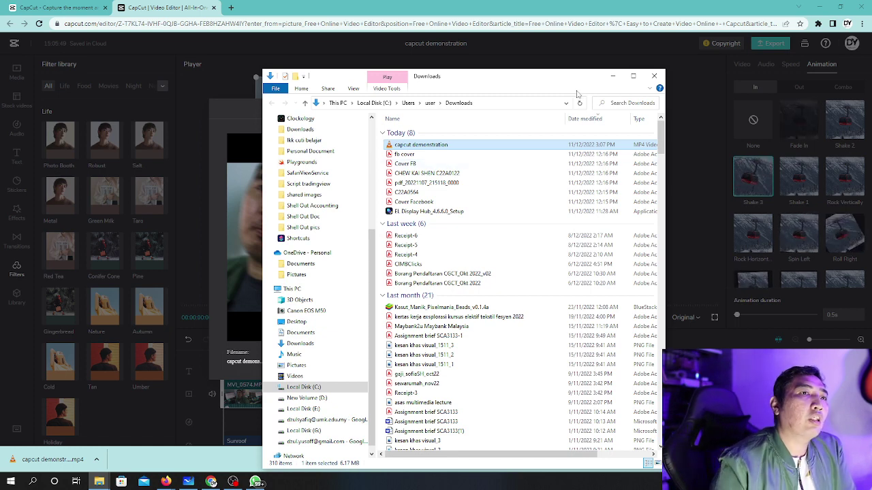
{"action": "left_click", "coordinate": [613, 76]}
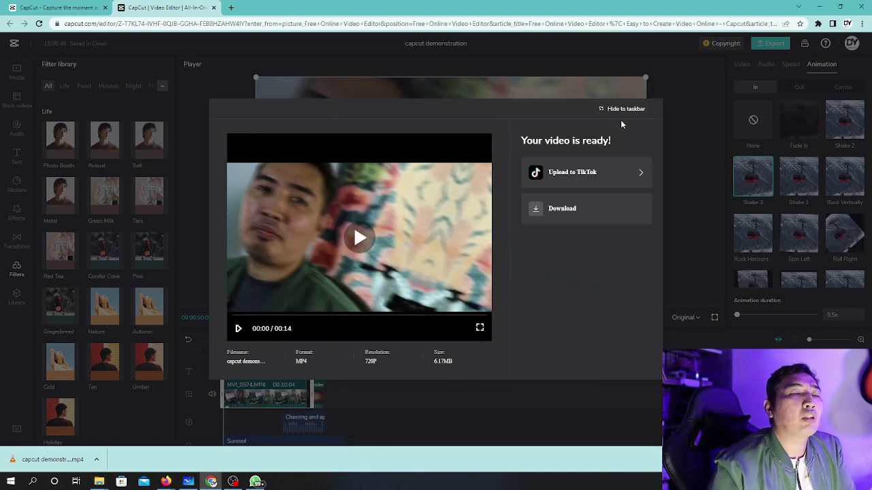